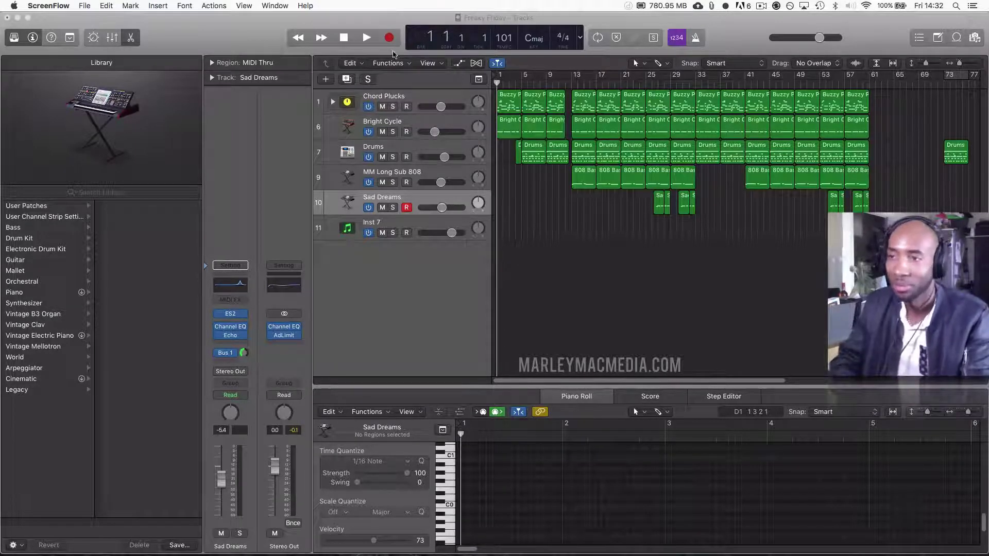
Step: Play the song from bar 1 and view the notes of the Buzzy Pluck and Drums regions
{"action": "left_click", "coordinate": [367, 39]}
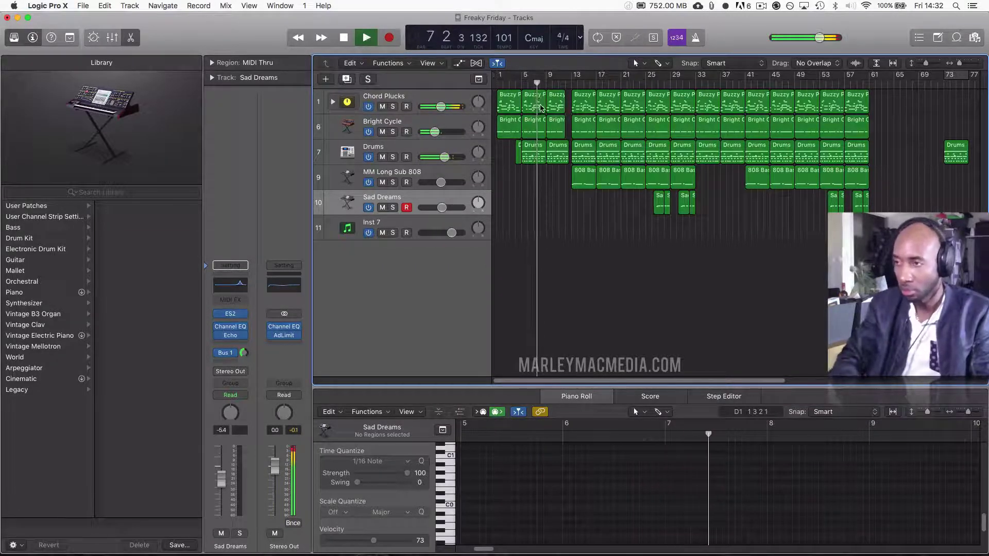
{"action": "left_click", "coordinate": [540, 97]}
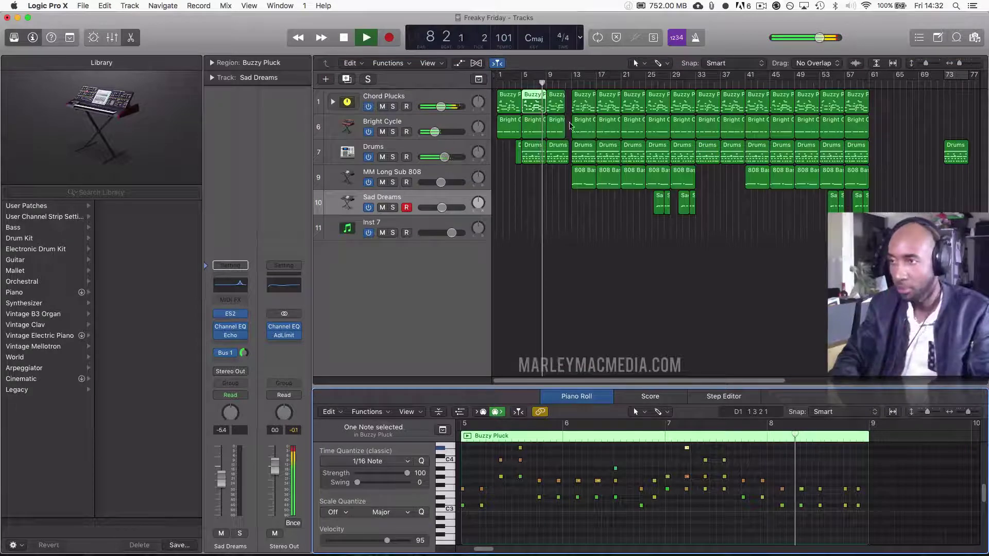
{"action": "left_click", "coordinate": [558, 145]}
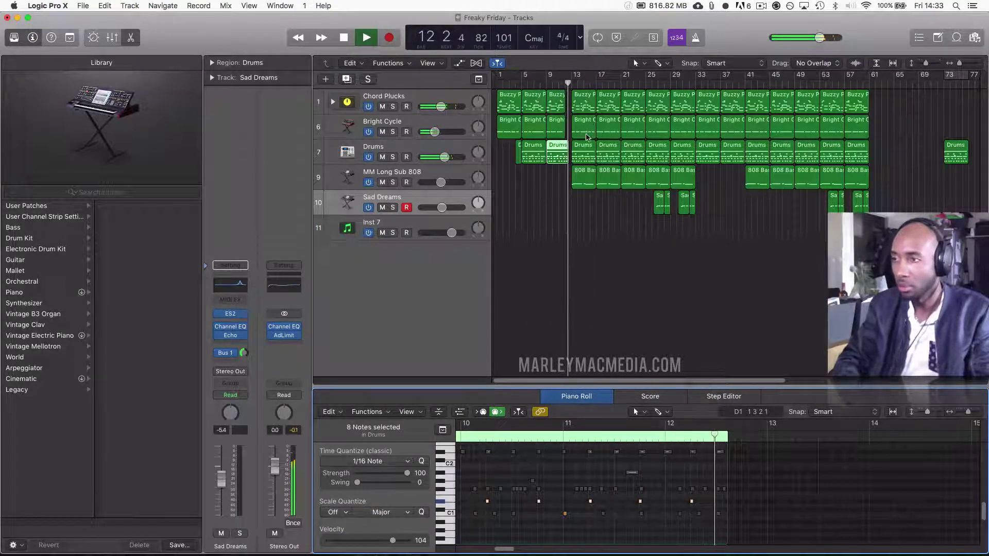
{"action": "left_click", "coordinate": [604, 97]}
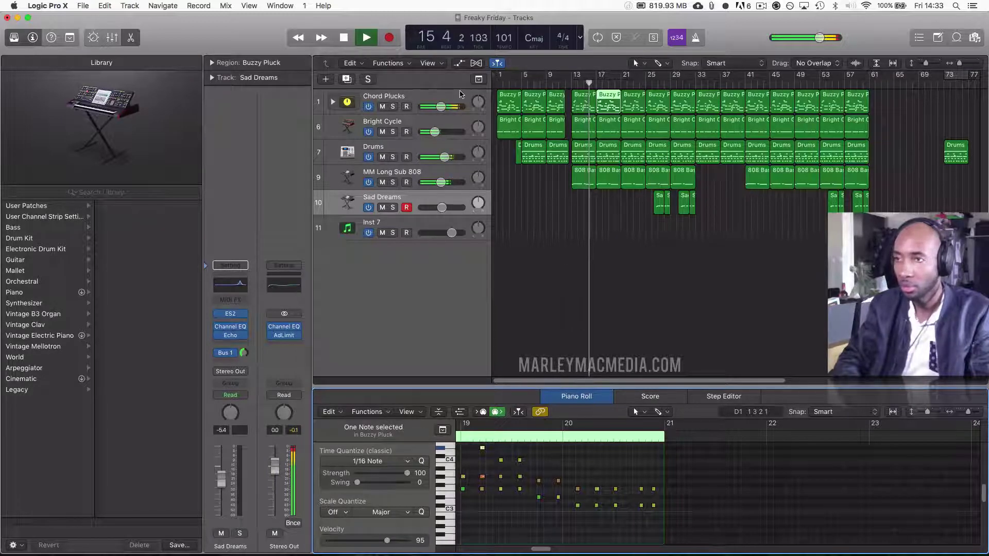
Step: Examine the channel strips, effects and fader levels in the mixer during playback, close the mixer and stop the song
{"action": "left_click", "coordinate": [111, 40]}
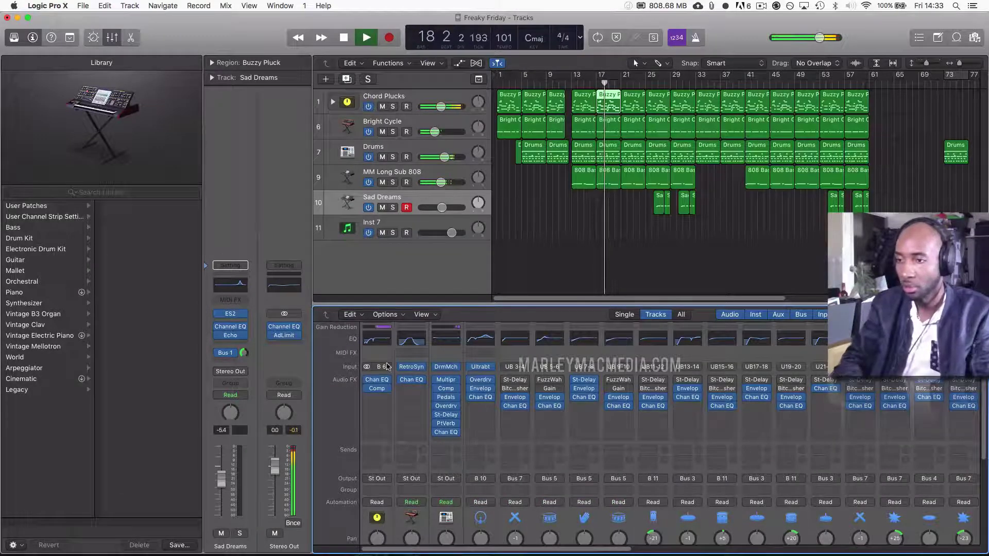
{"action": "scroll", "coordinate": [382, 353], "scroll_direction": "down", "scroll_amount": 4}
{"action": "scroll", "coordinate": [382, 352], "scroll_direction": "down", "scroll_amount": 2}
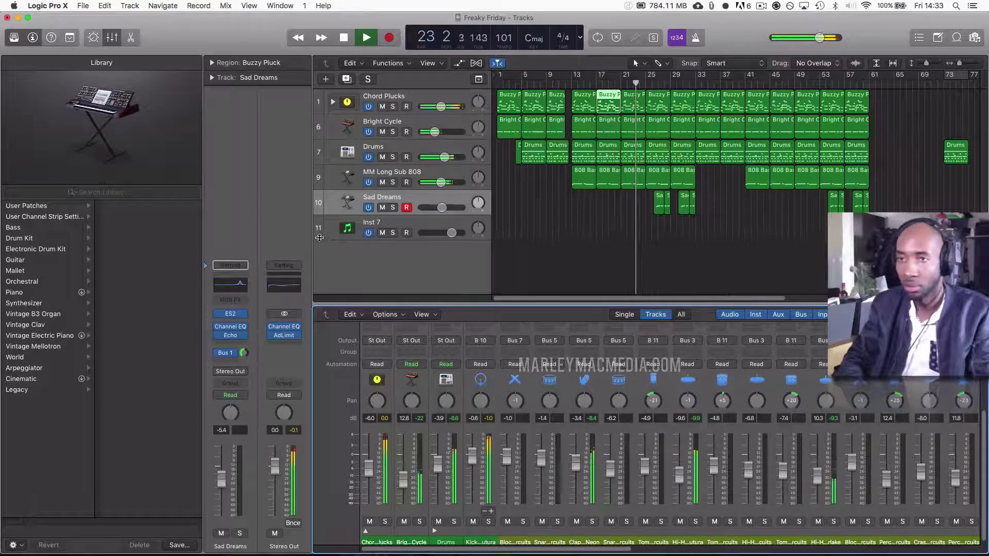
{"action": "left_click", "coordinate": [114, 39]}
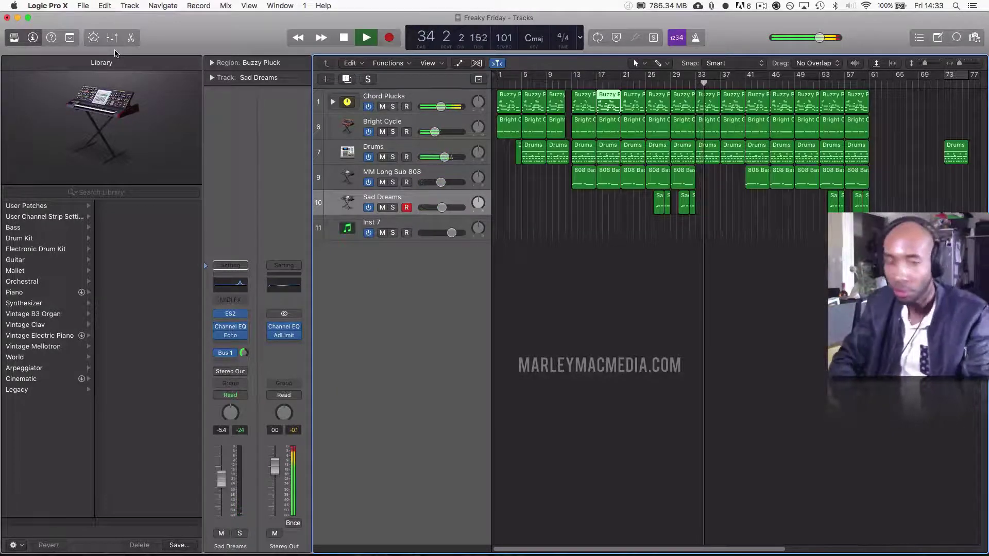
{"action": "left_click", "coordinate": [345, 40]}
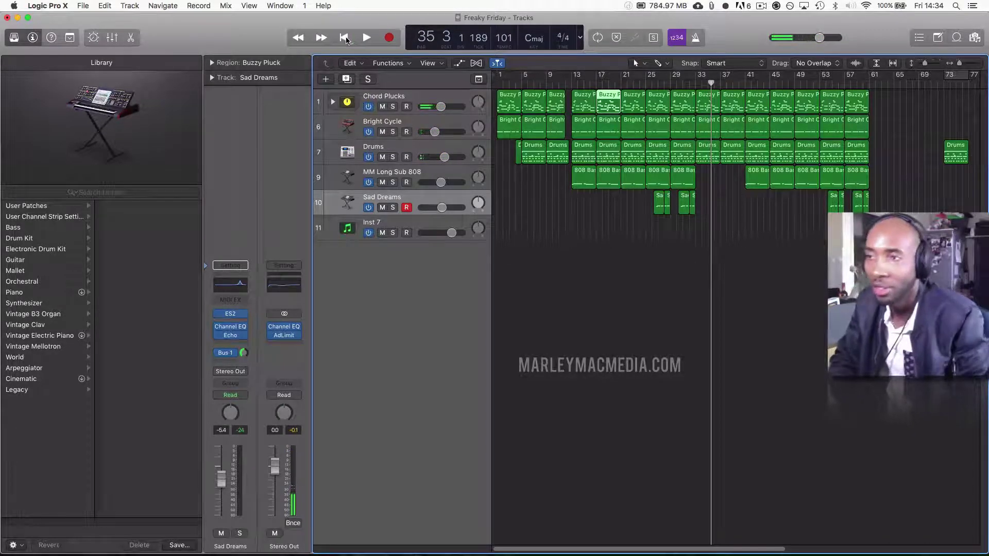
Step: Expand the Chord Plucks track stack and set a cycle range from bar 1 to bar 5
{"action": "left_click", "coordinate": [399, 93]}
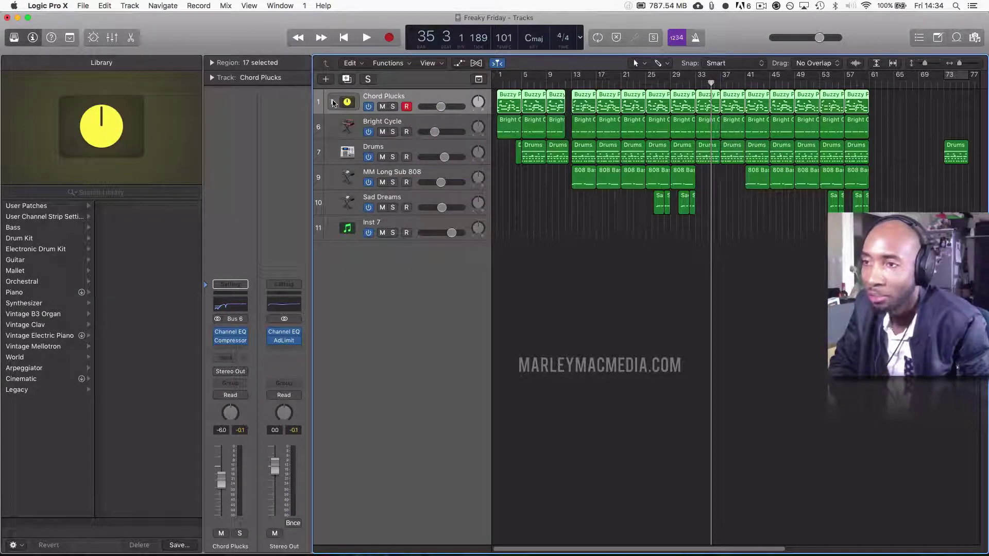
{"action": "left_click", "coordinate": [333, 102]}
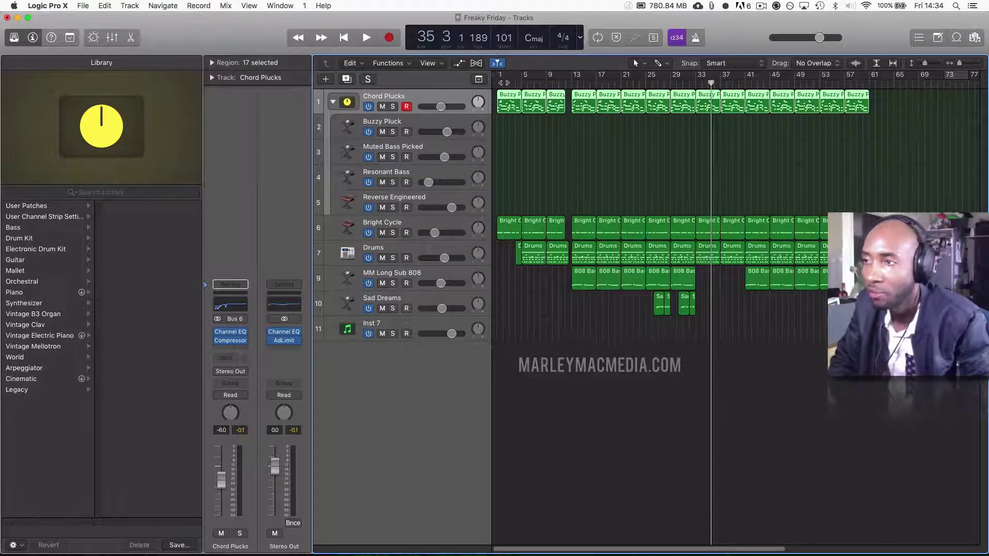
{"action": "left_click", "coordinate": [501, 80]}
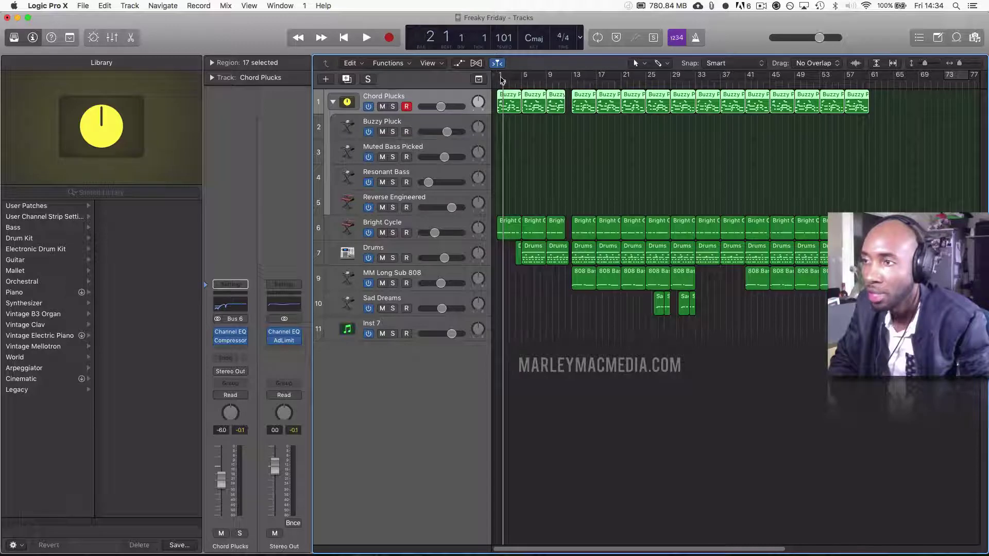
{"action": "left_click_drag", "start_coordinate": [501, 79], "coordinate": [522, 81]}
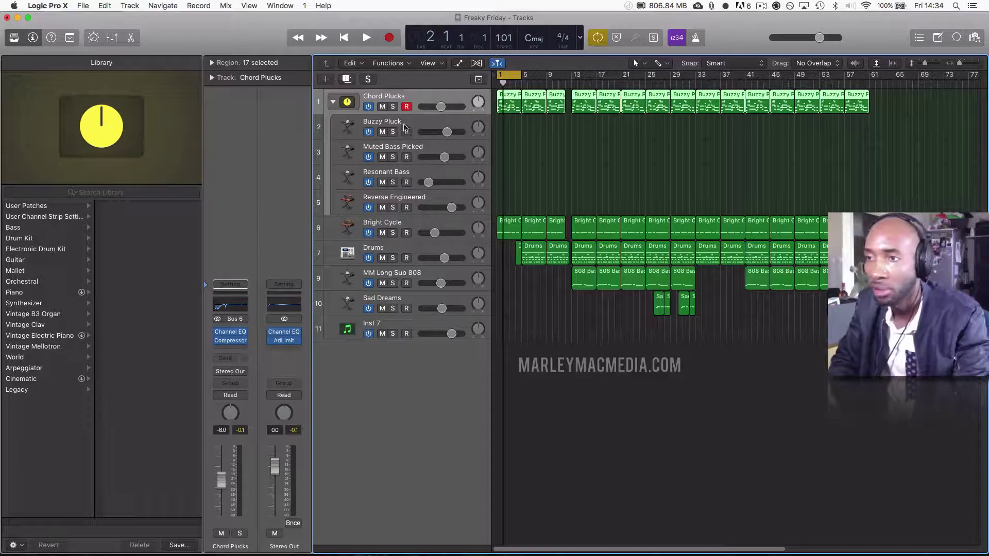
Step: Play the cycled bars with Chord Plucks soloed, stop, and move the solo to its Buzzy Pluck layer
{"action": "key", "text": "space"}
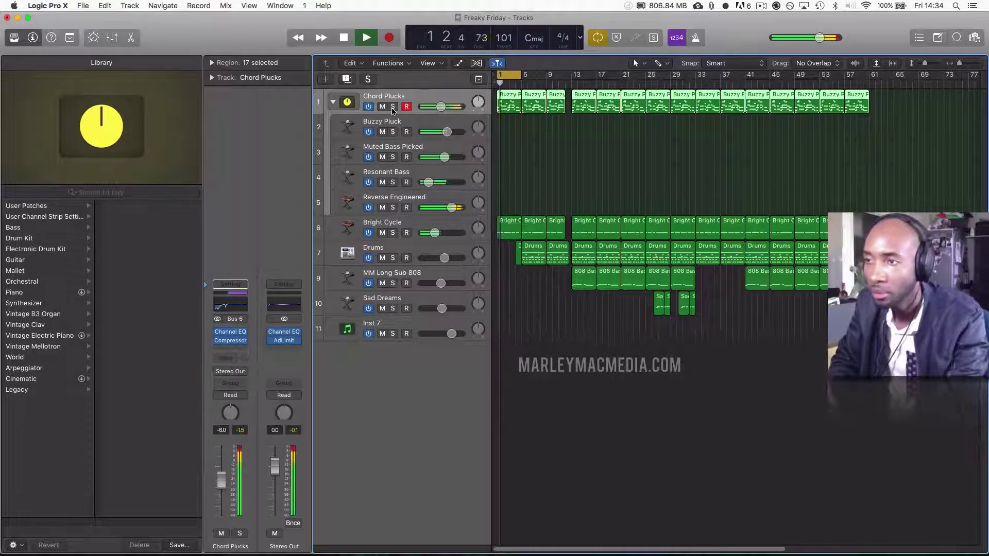
{"action": "left_click", "coordinate": [393, 107]}
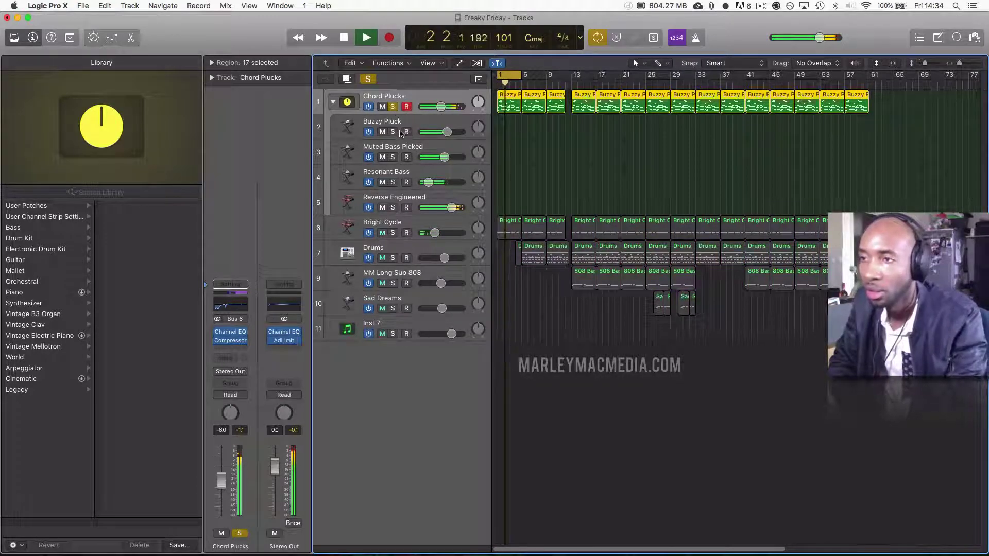
{"action": "key", "text": "space"}
{"action": "left_click", "coordinate": [392, 107]}
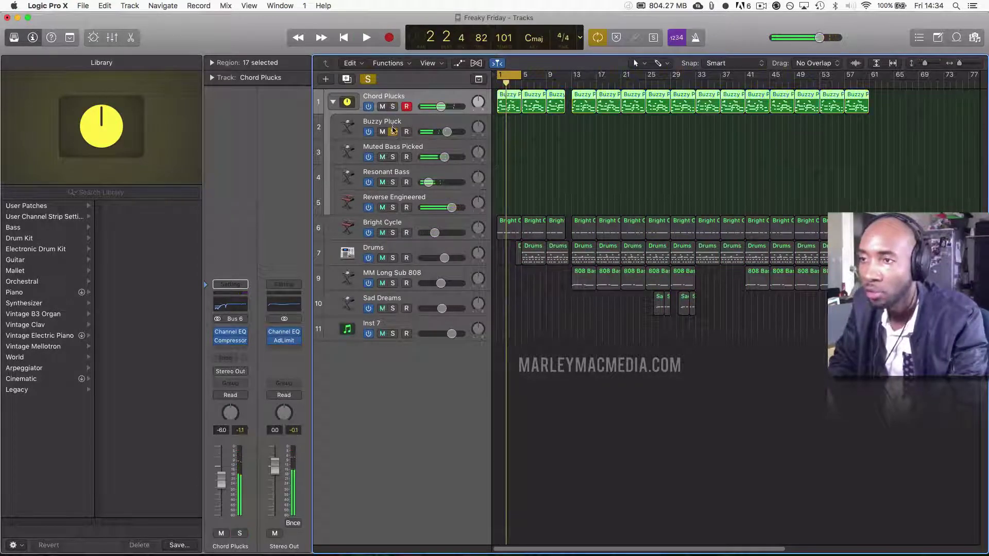
{"action": "left_click", "coordinate": [392, 132]}
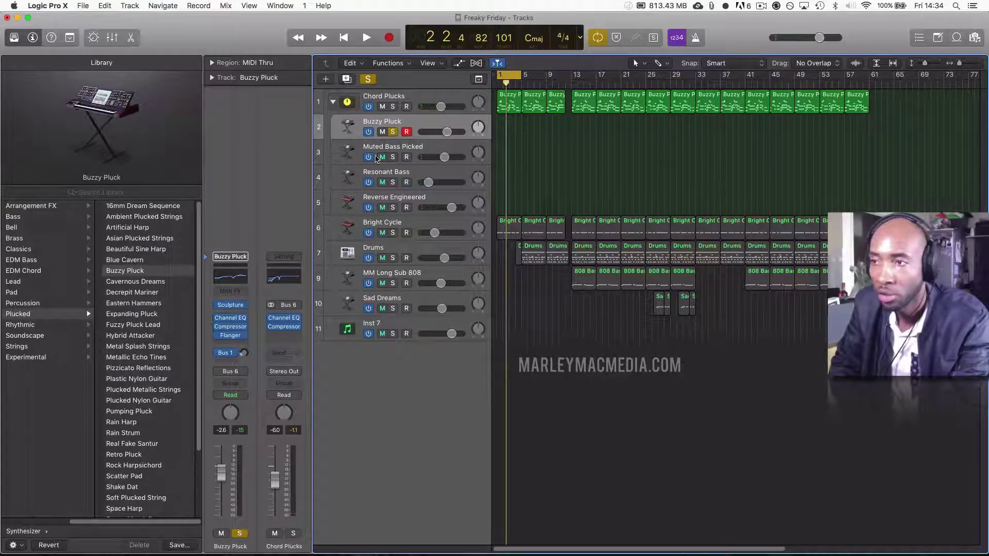
Step: Inspect the Muted Bass Picked, Resonant Bass and Reverse Engineered layers, including the Retro Synth settings of Reverse Engineered
{"action": "left_click", "coordinate": [385, 148]}
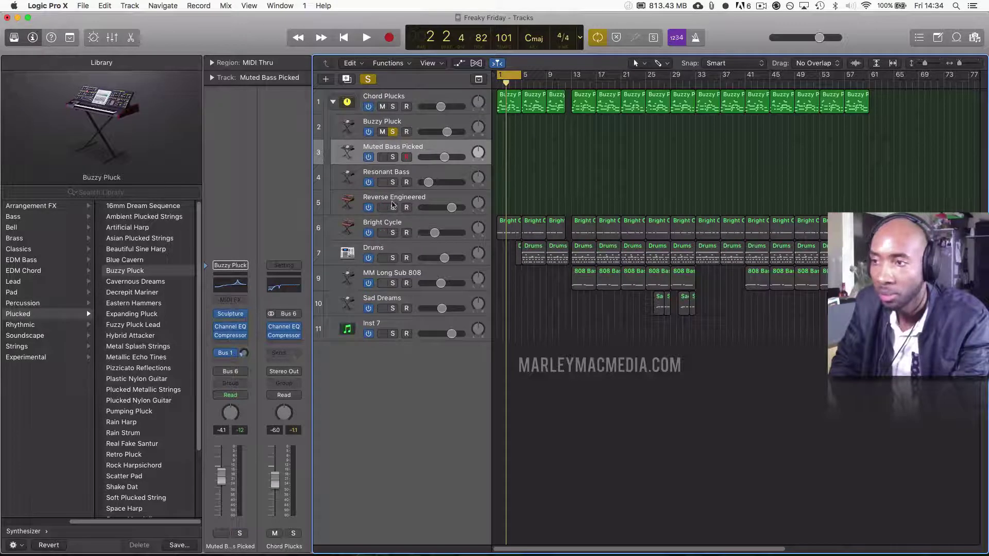
{"action": "left_click", "coordinate": [401, 173]}
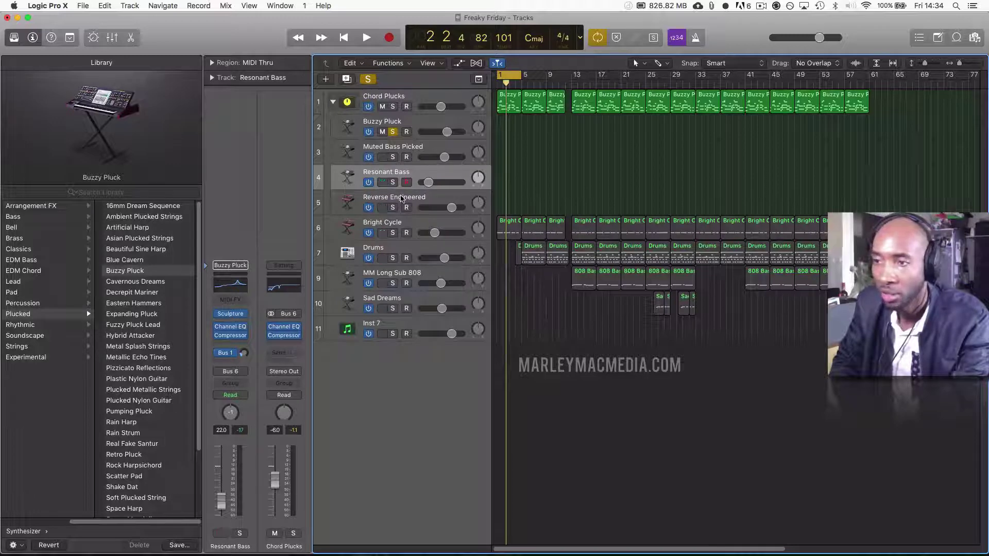
{"action": "left_click", "coordinate": [402, 199]}
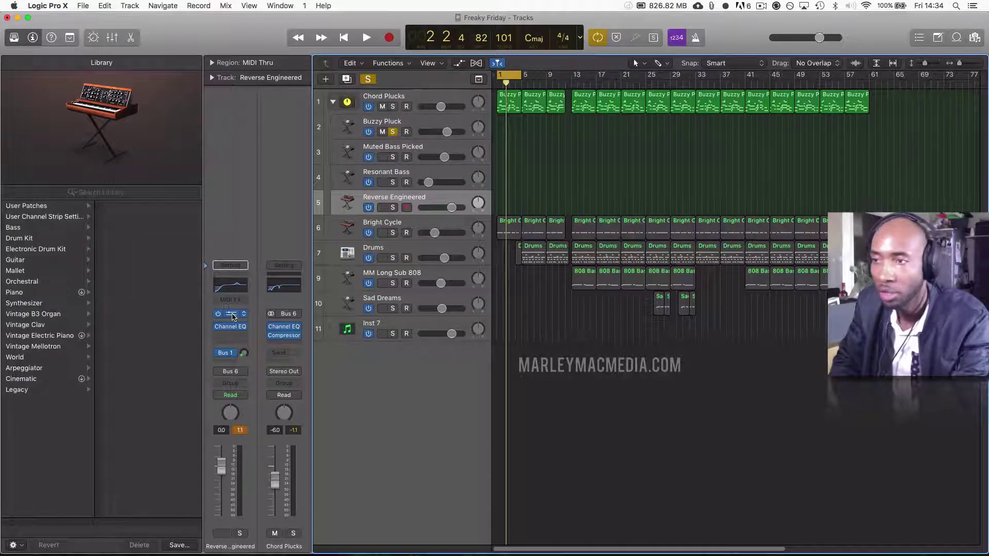
{"action": "left_click", "coordinate": [231, 315]}
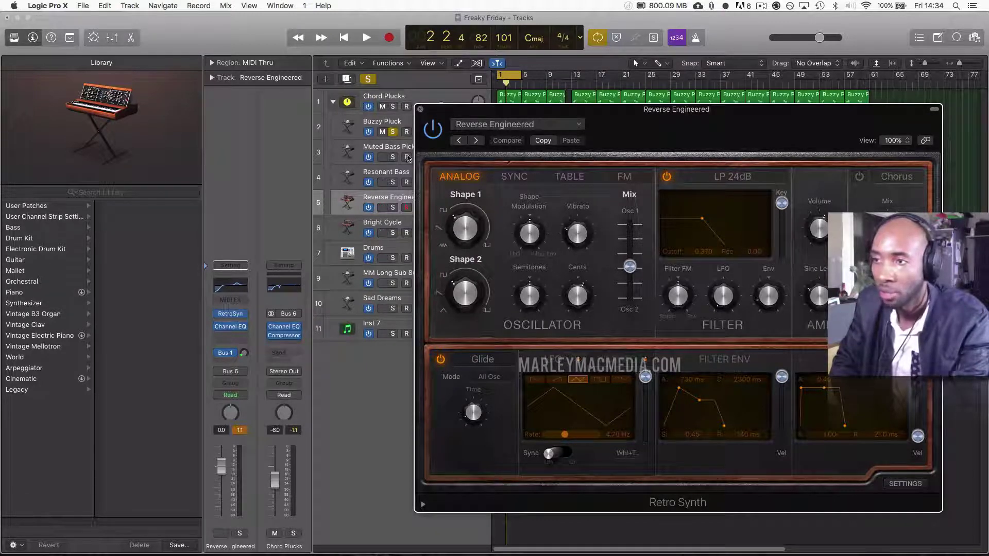
{"action": "key", "text": "super+w"}
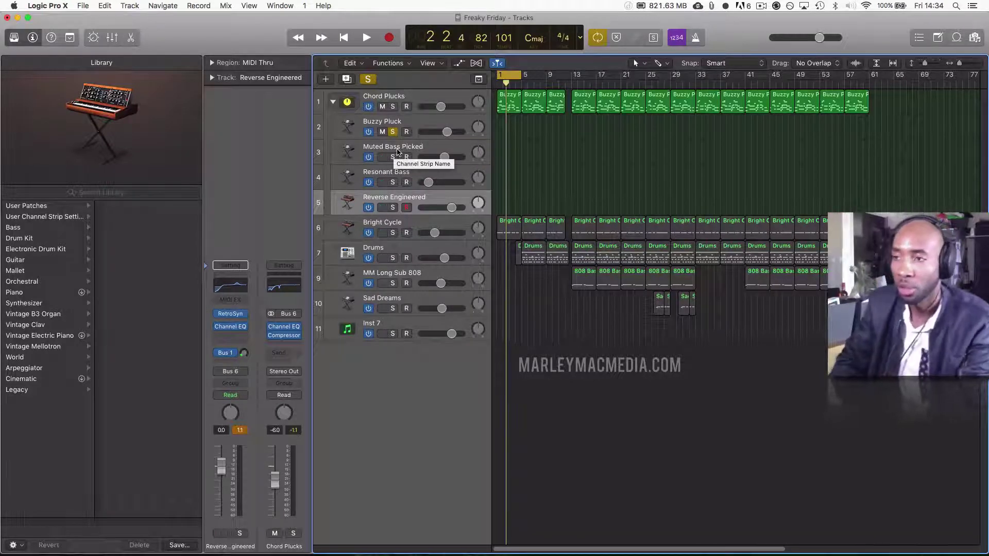
Step: Play the first Chord Plucks region, adding Muted Bass Picked, Resonant Bass and Reverse Engineered to the soloed Buzzy Pluck one by one
{"action": "left_click", "coordinate": [393, 157]}
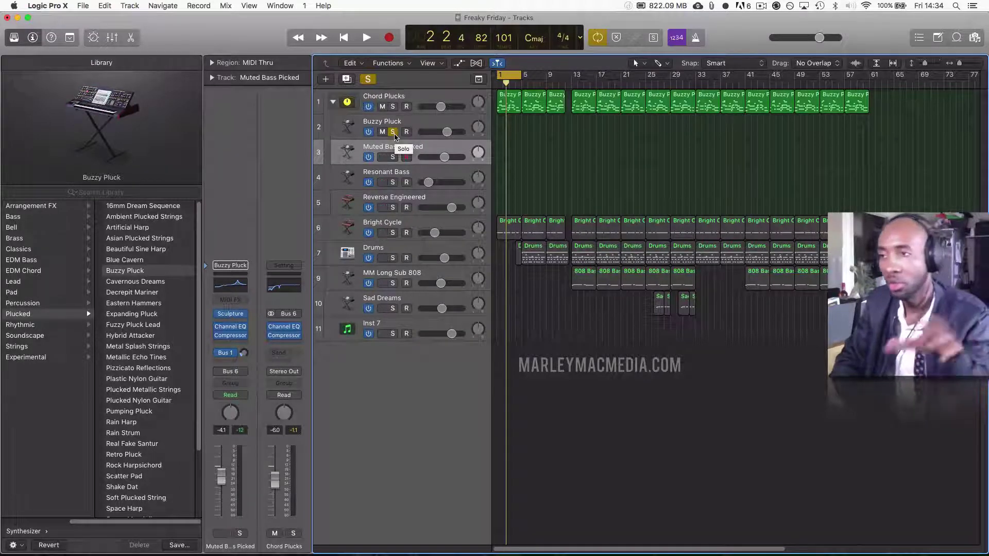
{"action": "left_click", "coordinate": [507, 97]}
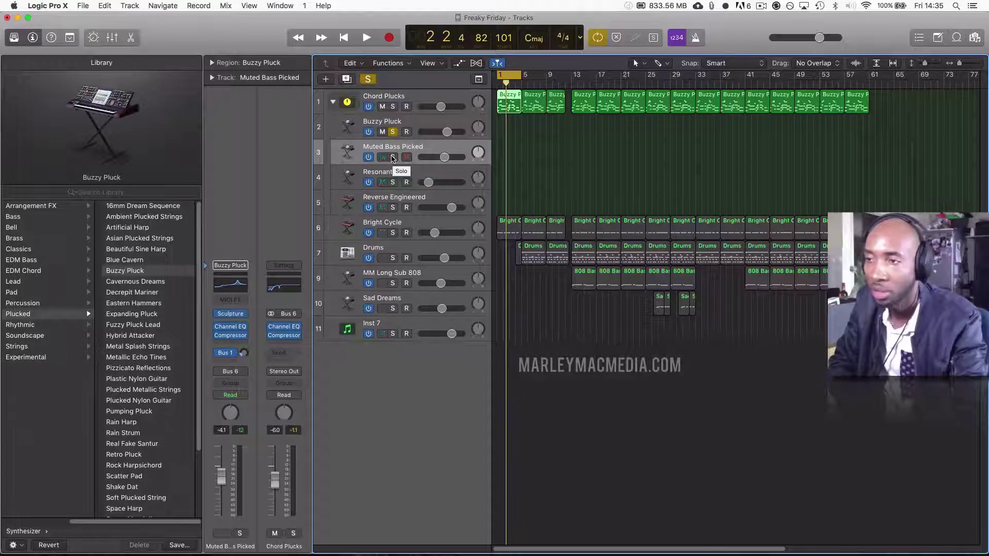
{"action": "key", "text": "space"}
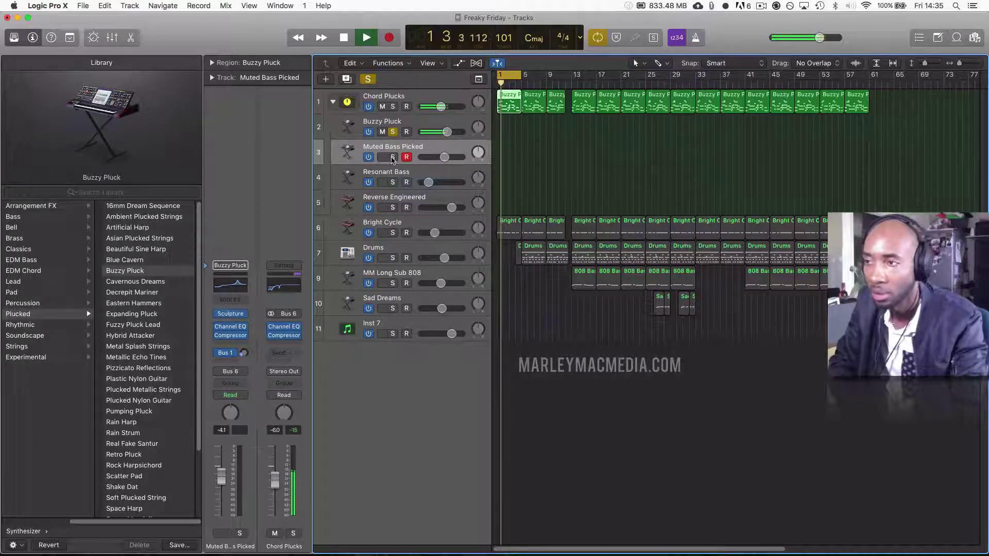
{"action": "left_click", "coordinate": [392, 157]}
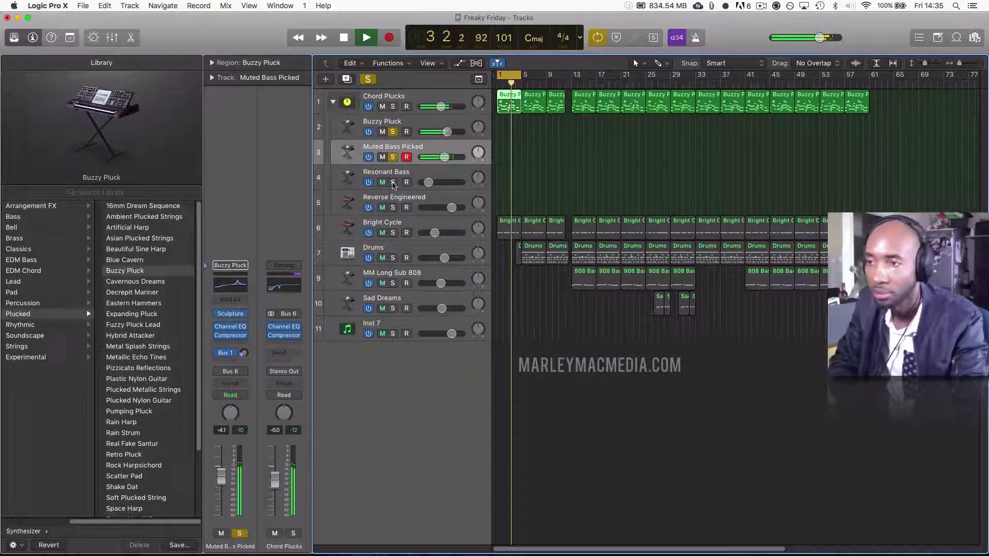
{"action": "left_click", "coordinate": [392, 183]}
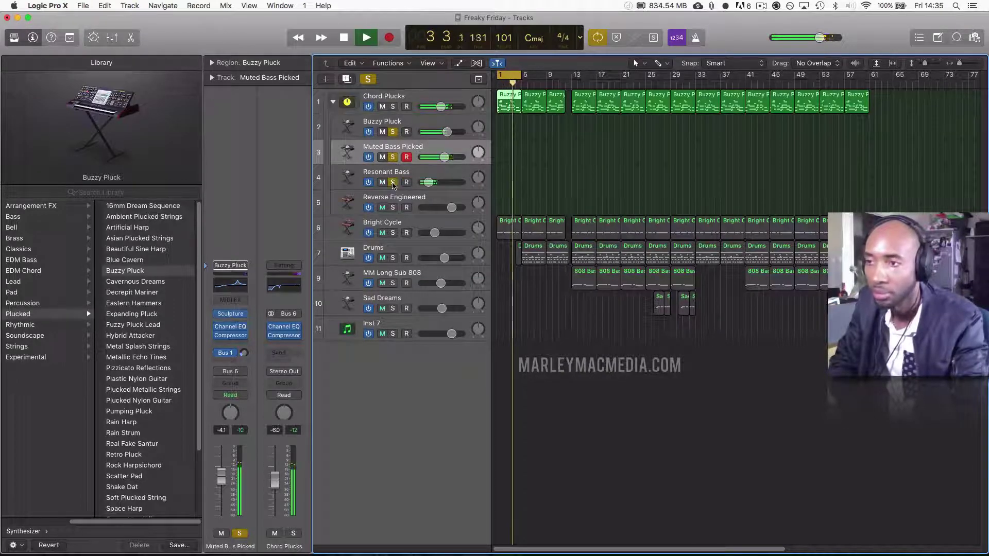
{"action": "left_click", "coordinate": [393, 207]}
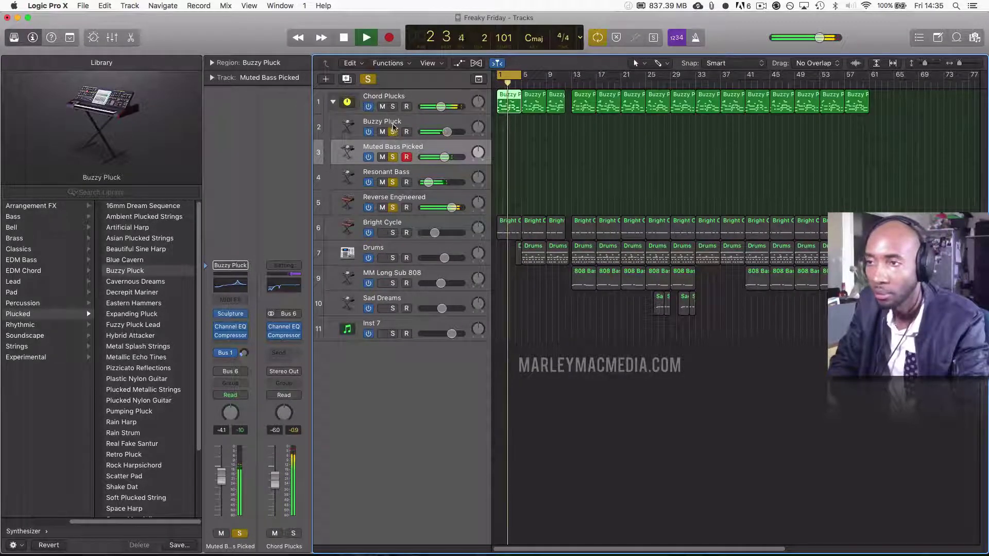
Step: Stop playback, clear the solos on all four Chord Plucks layers, and collapse the track stack
{"action": "key", "text": "space"}
{"action": "left_click_drag", "start_coordinate": [393, 132], "coordinate": [393, 208]}
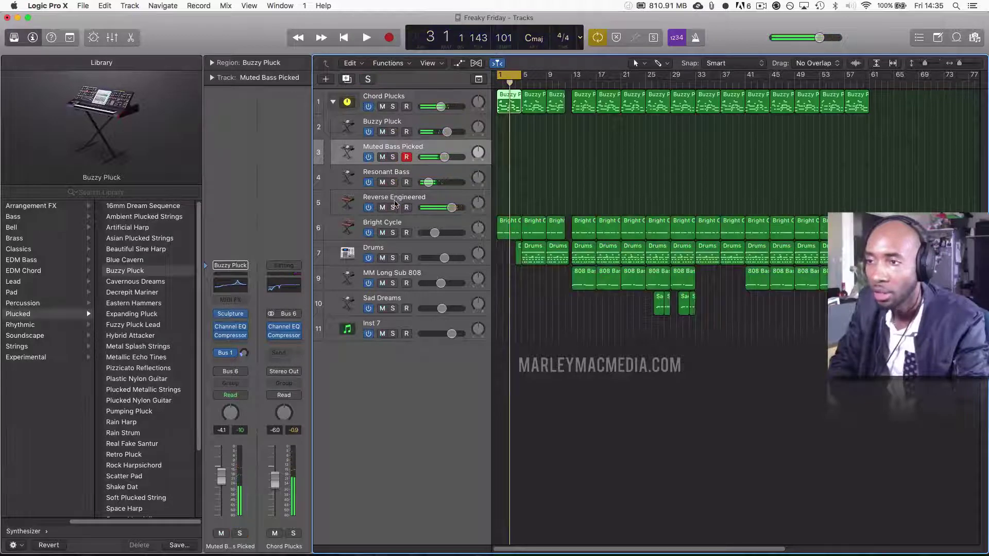
{"action": "left_click", "coordinate": [332, 103]}
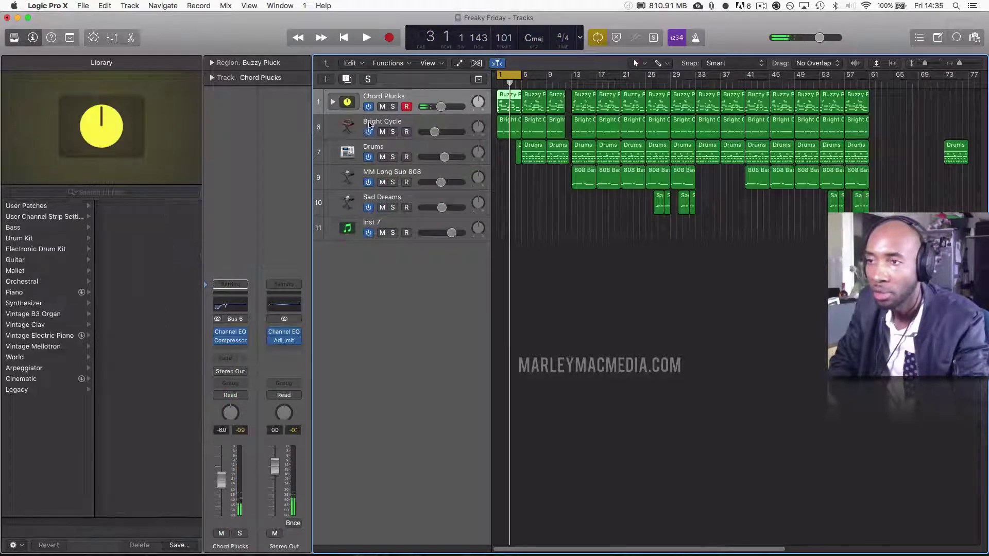
Step: Open the first Bright Cycle region in the Piano Roll and play it with the Bright Cycle track soloed
{"action": "left_click", "coordinate": [376, 135]}
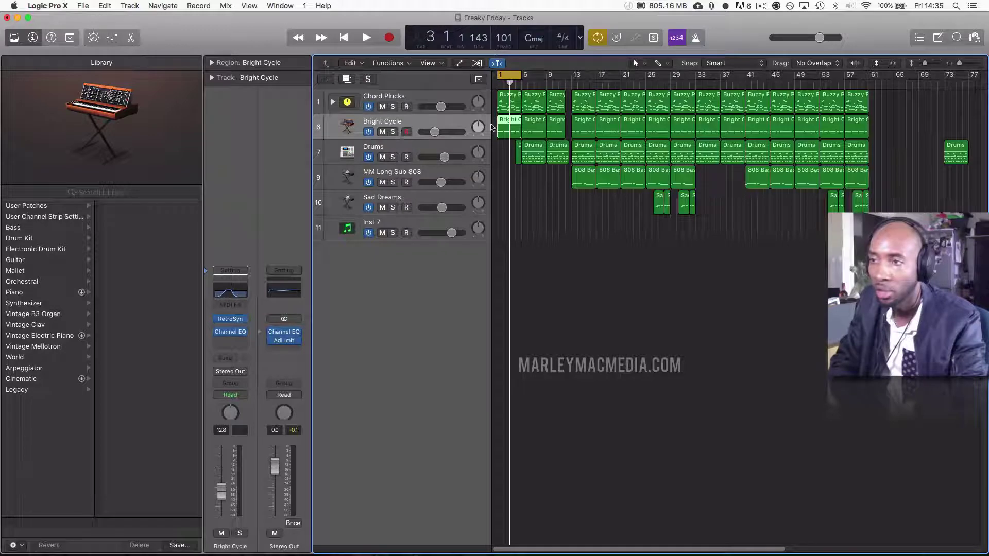
{"action": "double_click", "coordinate": [515, 122]}
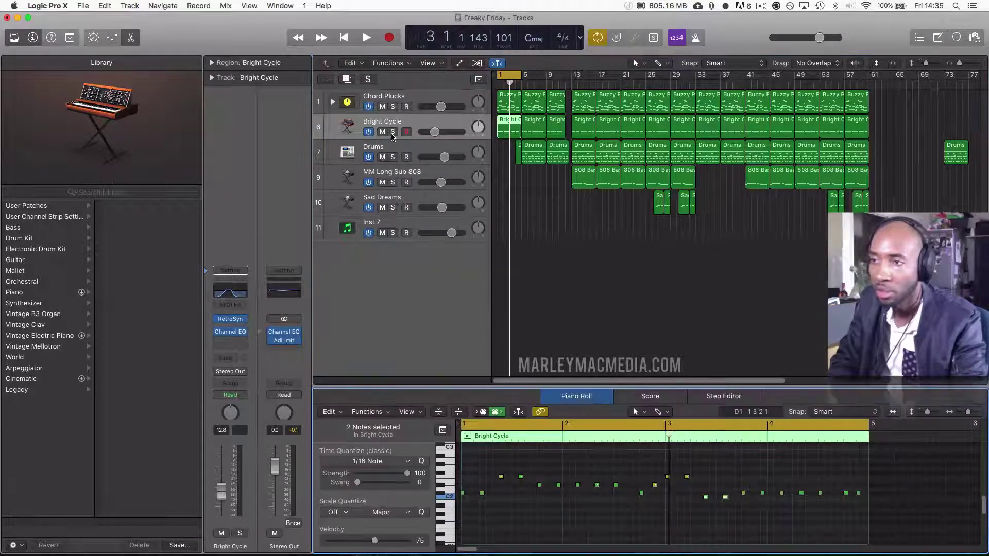
{"action": "left_click", "coordinate": [392, 132]}
{"action": "key", "text": "space"}
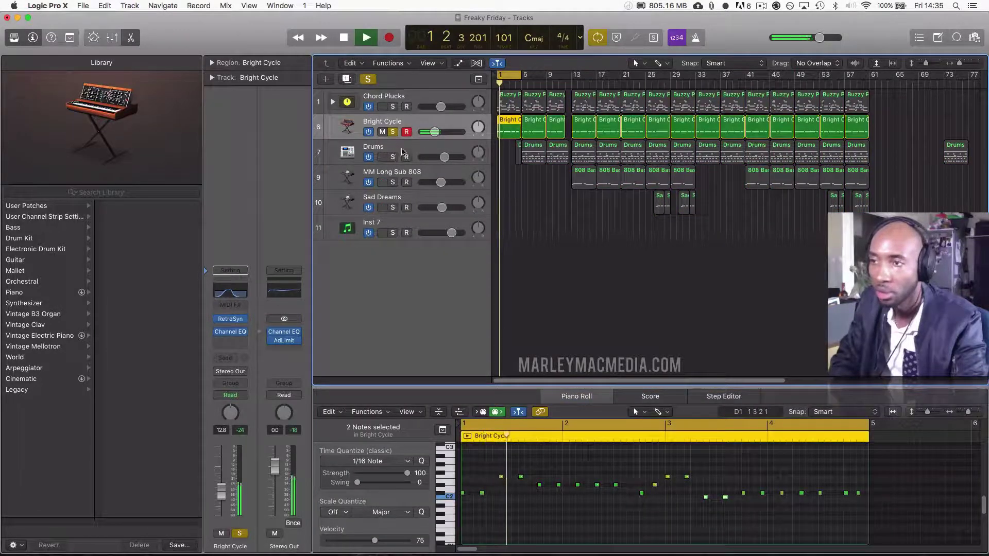
Step: Solo the Drums track together with Bright Cycle and stop playback
{"action": "left_click", "coordinate": [394, 157]}
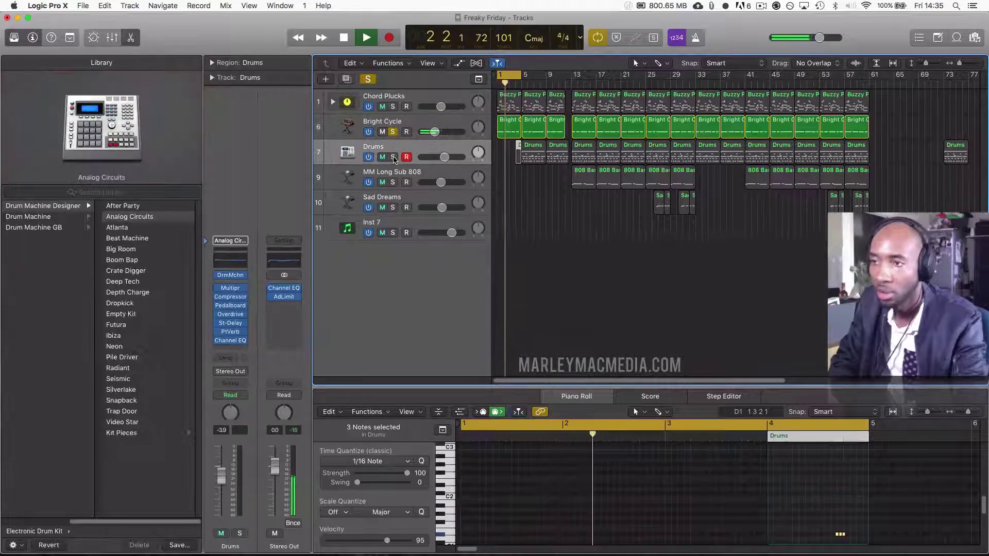
{"action": "left_click", "coordinate": [394, 157]}
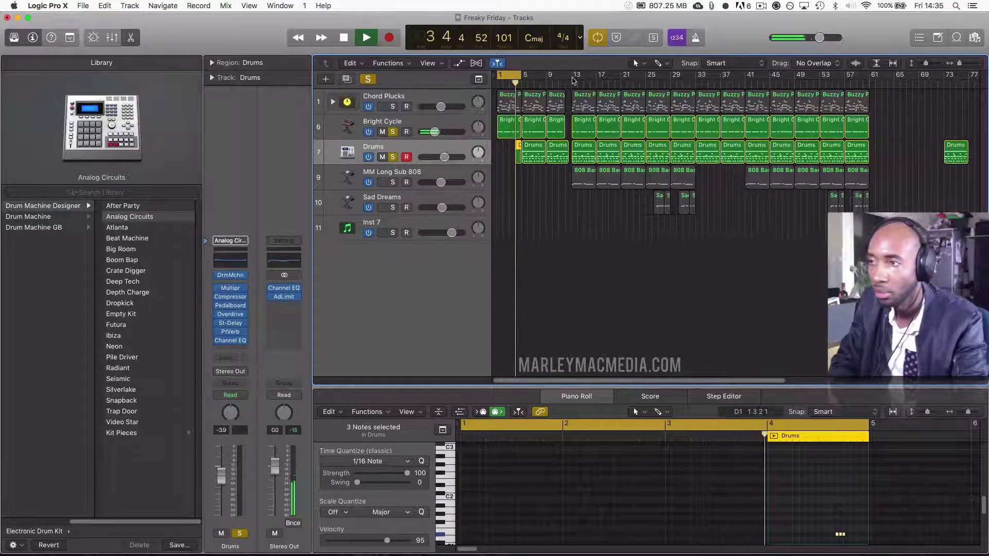
{"action": "key", "text": "space"}
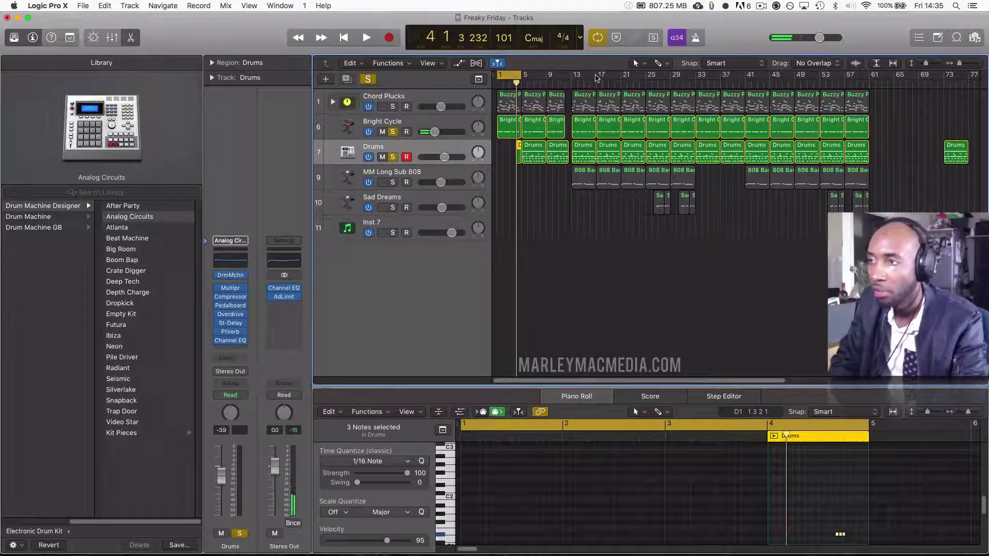
Step: Cycle the Drums region at bar 17, open the Drums track's Drum Machine Designer, and play the section with Bright Cycle soloed alongside
{"action": "left_click_drag", "start_coordinate": [598, 78], "coordinate": [598, 98]}
{"action": "key", "text": "space"}
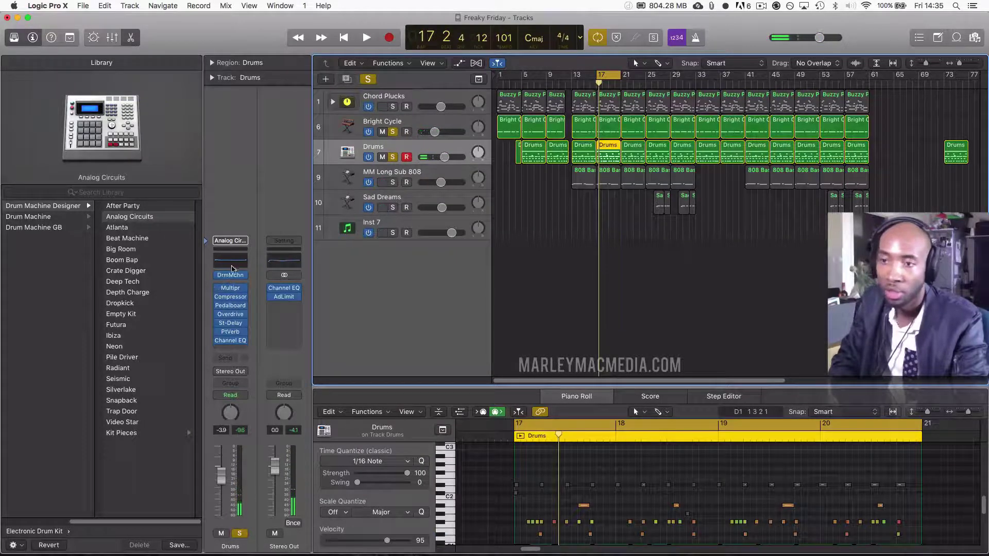
{"action": "left_click", "coordinate": [230, 276]}
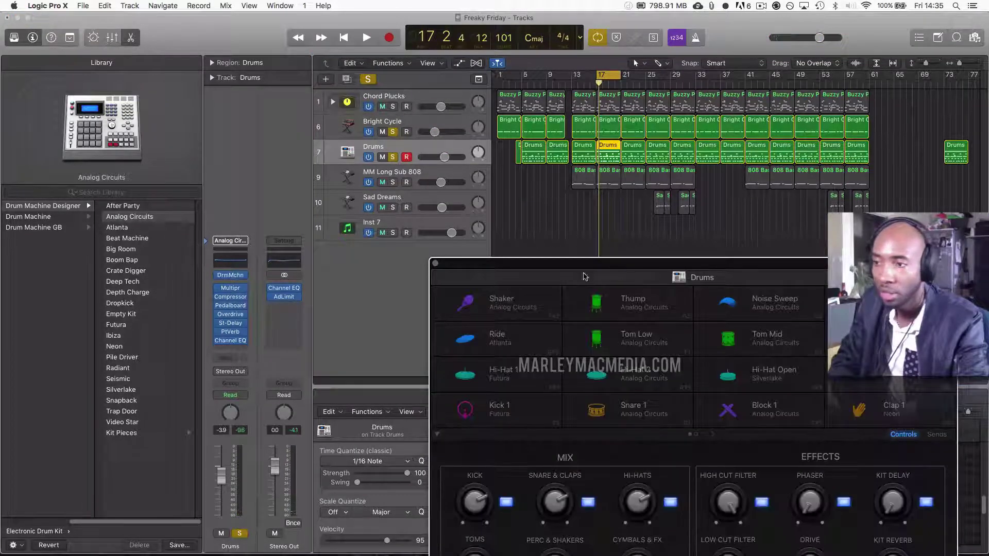
{"action": "key", "text": "space"}
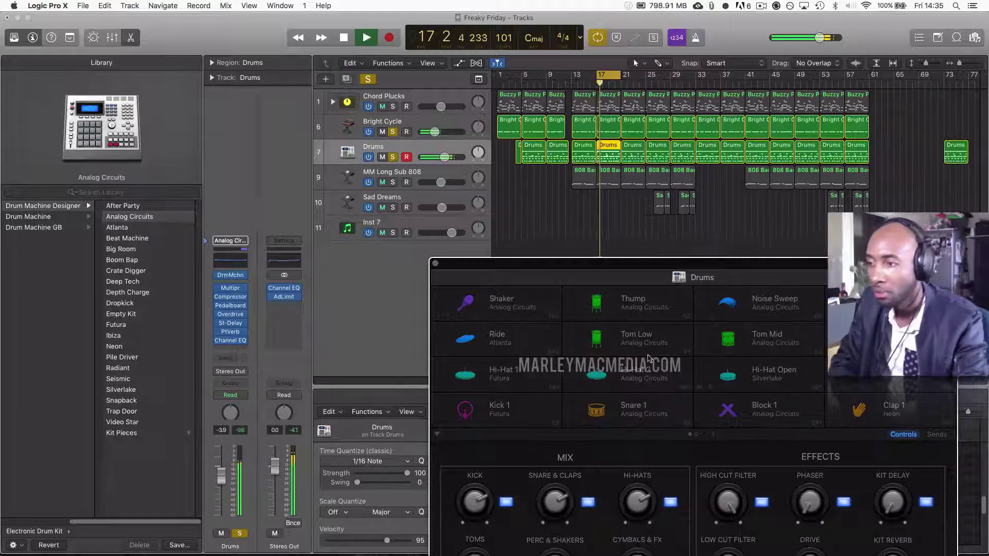
{"action": "key", "text": "space"}
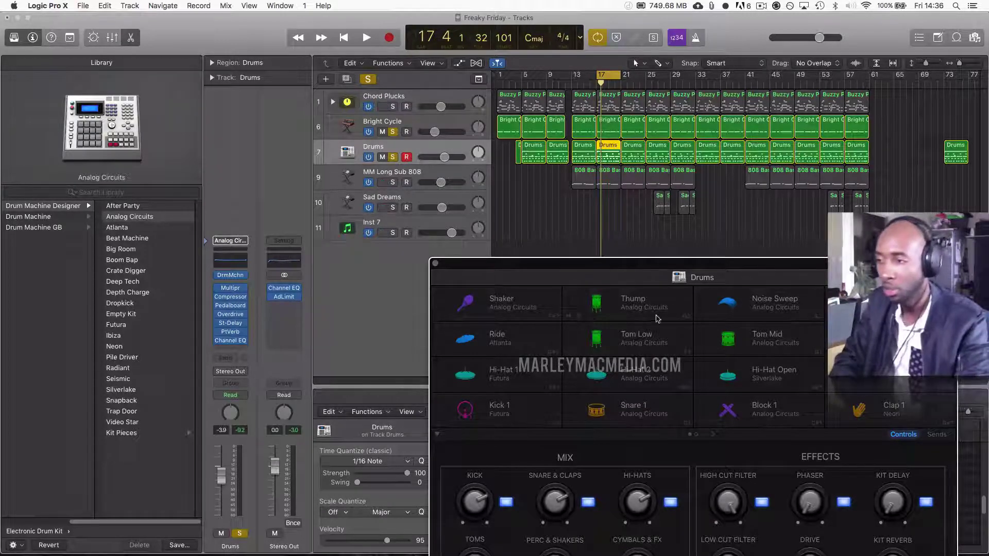
Step: View the Kick 1 pad's controls in the Drum Machine Designer, hide the Library, and close the designer
{"action": "left_click_drag", "start_coordinate": [597, 271], "coordinate": [601, 192]}
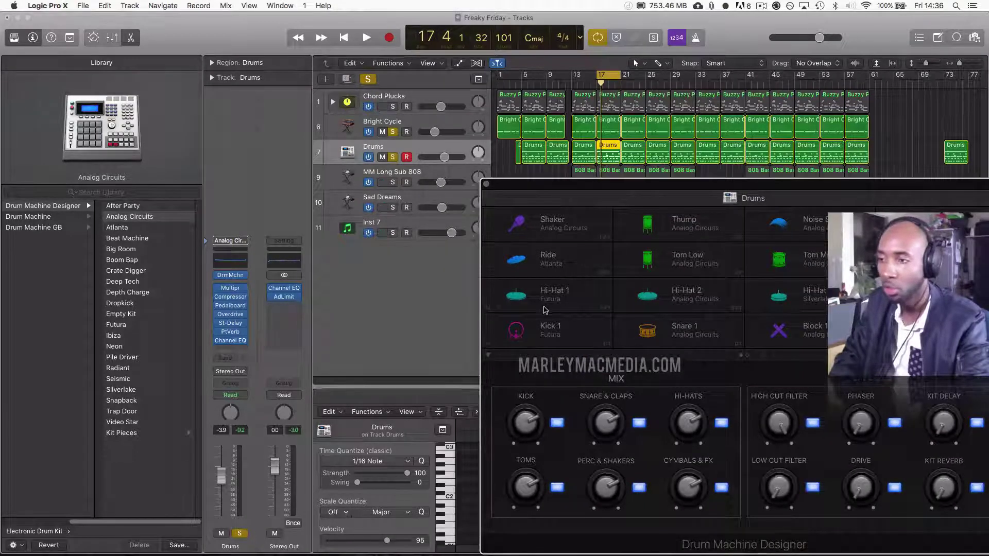
{"action": "left_click", "coordinate": [545, 328]}
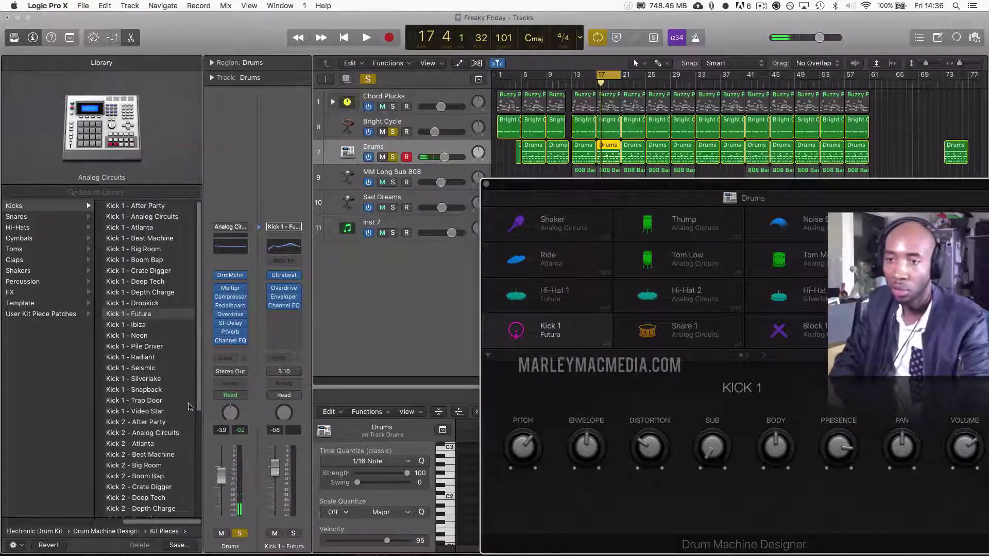
{"action": "left_click", "coordinate": [14, 37]}
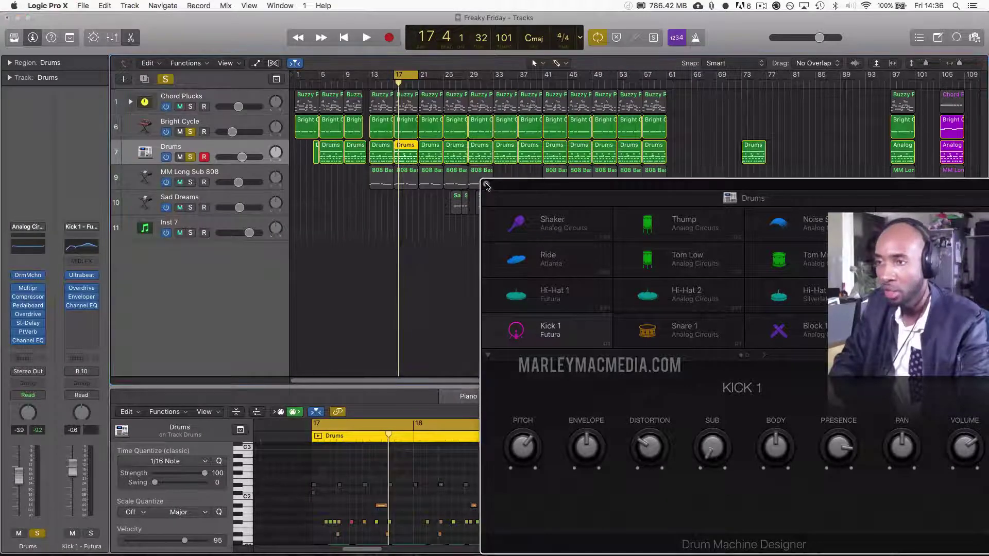
{"action": "left_click", "coordinate": [486, 184]}
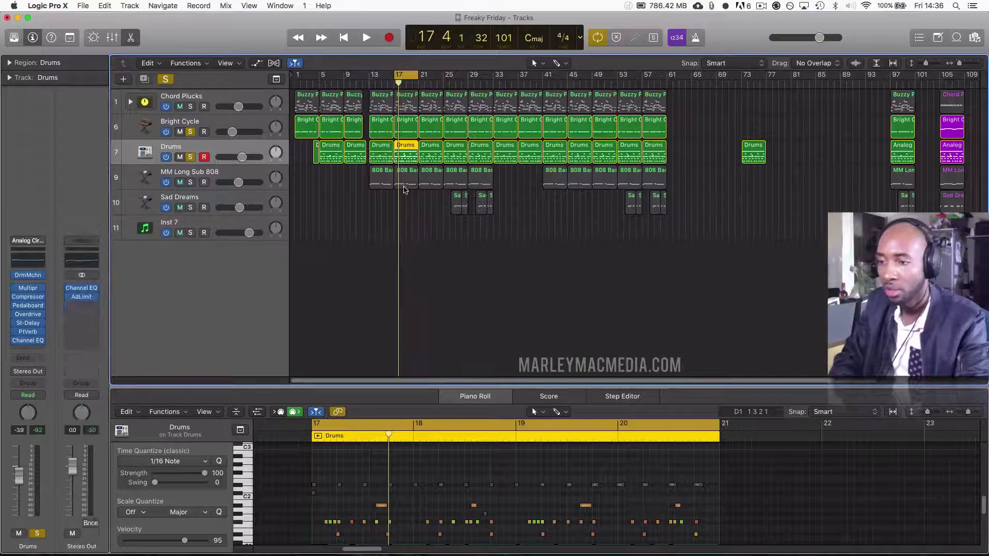
Step: Display the Drums region at bar 5 in the Piano Roll and examine its low drum notes
{"action": "left_click", "coordinate": [330, 154]}
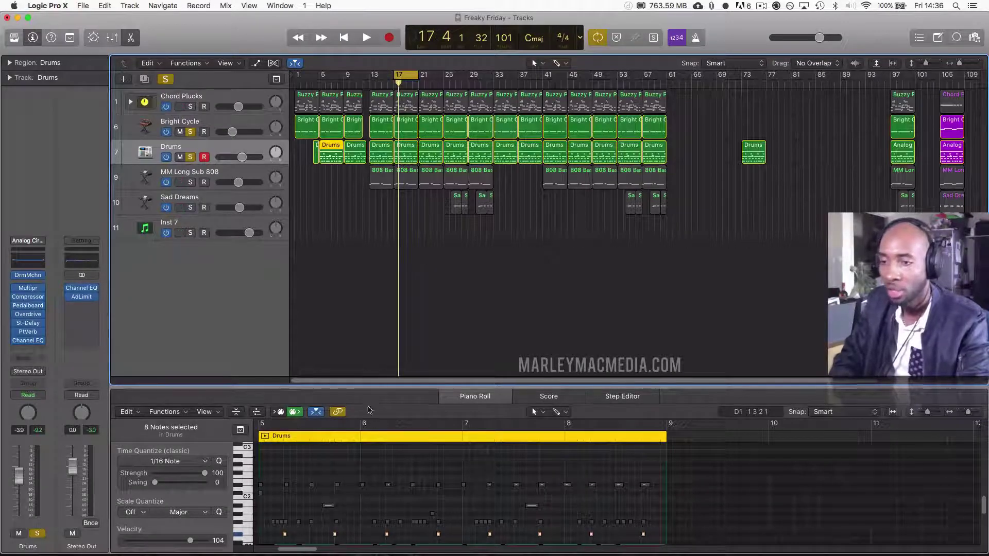
{"action": "scroll", "coordinate": [363, 464], "scroll_direction": "down", "scroll_amount": 4}
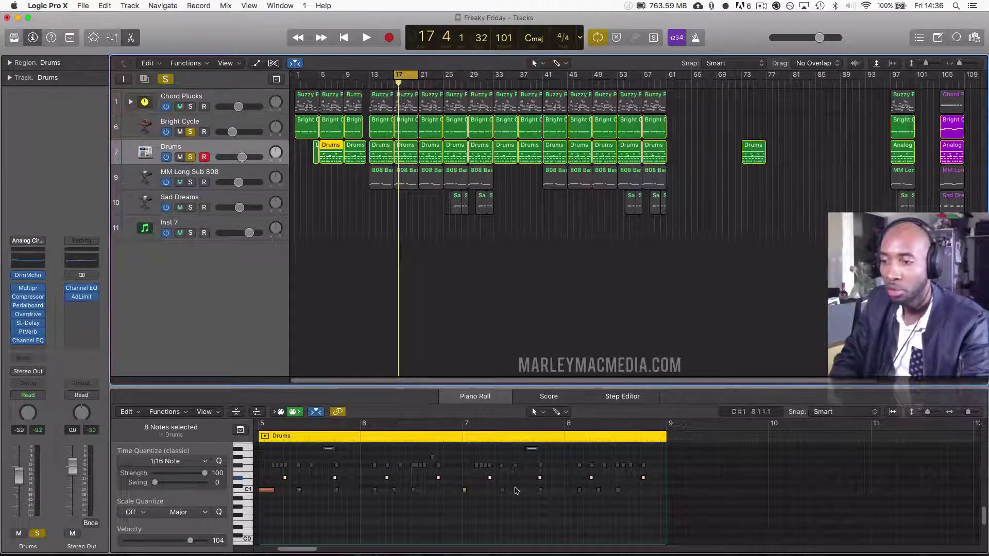
{"action": "scroll", "coordinate": [295, 488], "scroll_direction": "up", "scroll_amount": 3}
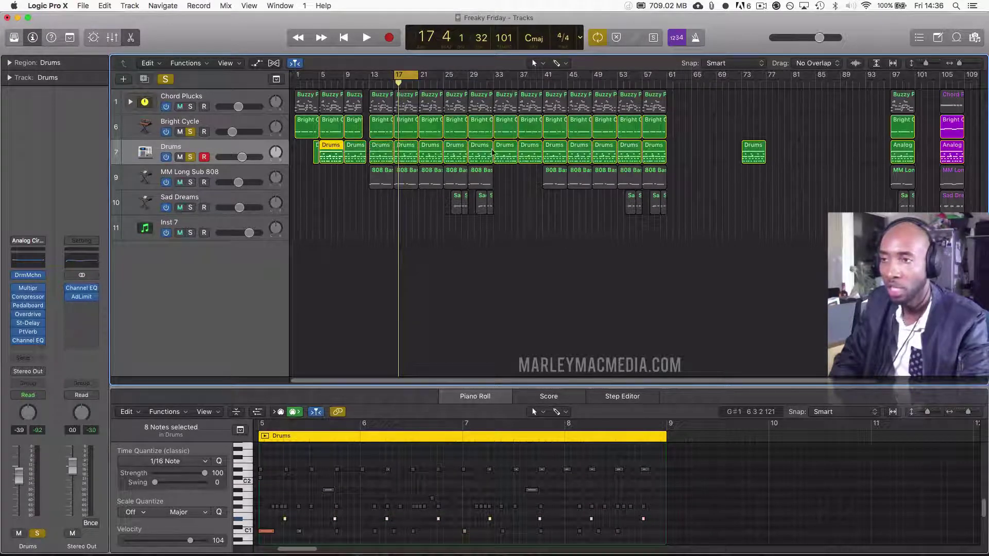
Step: Turn off Cycle mode and view the notes of the Drums regions at bars 17 and 25 in the Piano Roll
{"action": "left_click", "coordinate": [405, 77]}
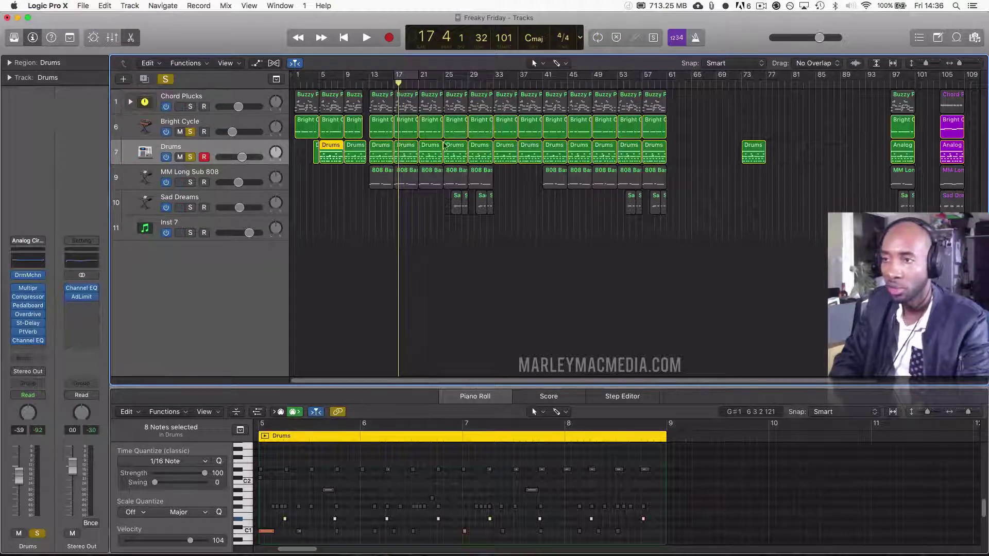
{"action": "left_click", "coordinate": [407, 148]}
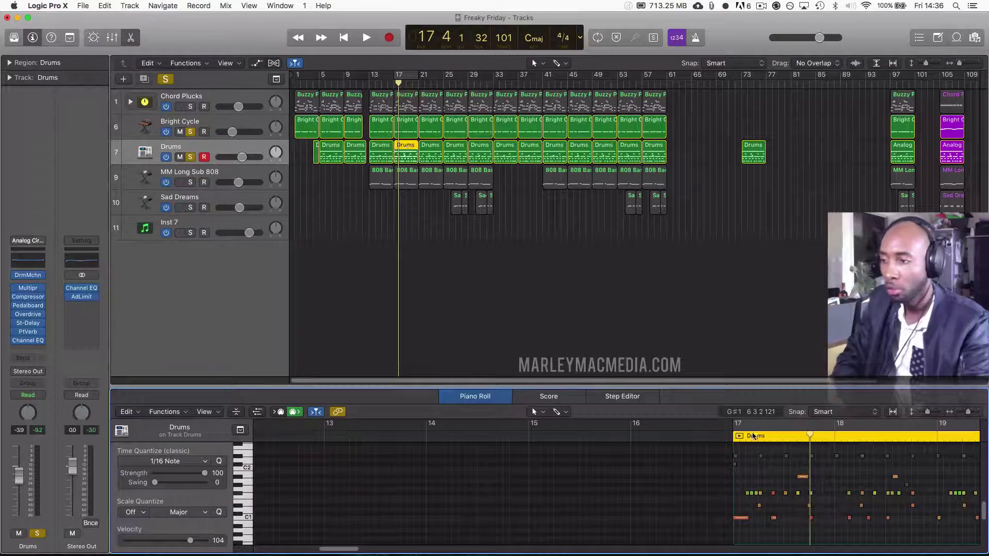
{"action": "mouse_move", "coordinate": [323, 551]}
{"action": "left_mouse_down"}
{"action": "mouse_move", "coordinate": [365, 551]}
{"action": "mouse_move", "coordinate": [342, 551]}
{"action": "left_mouse_up"}
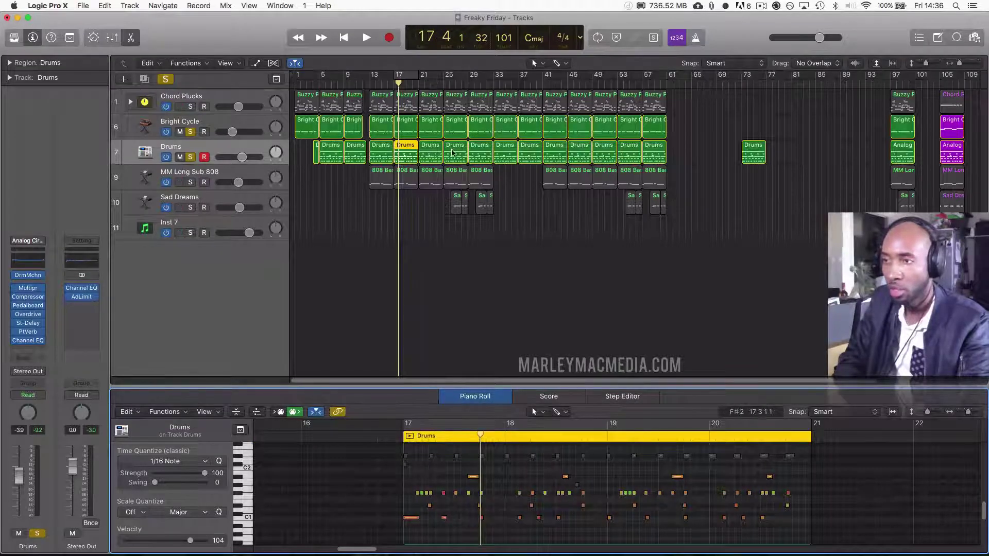
{"action": "left_click", "coordinate": [452, 152]}
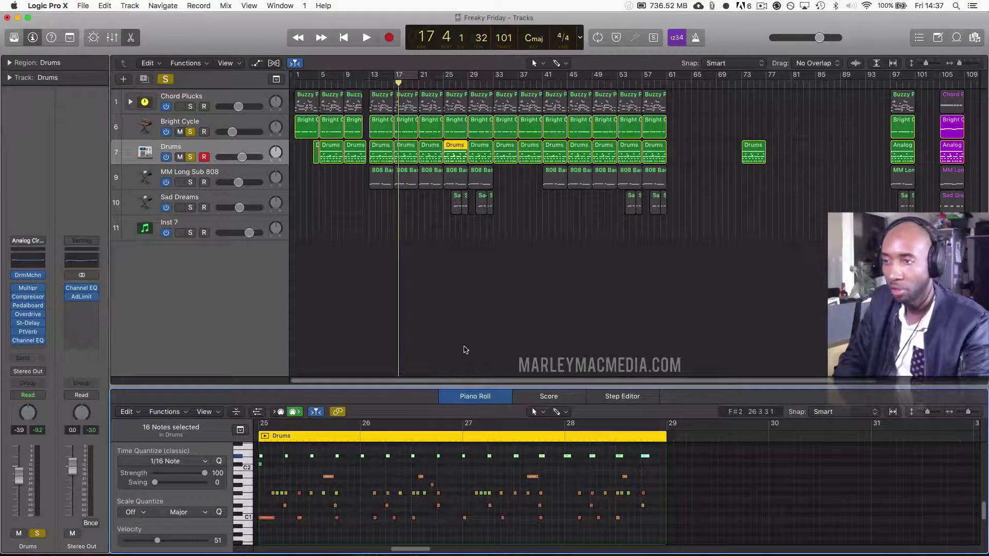
Step: Play from bar 17 and add the MM Long Sub 808 track to the soloed Bright Cycle and Drums, stopping around bar 20
{"action": "key", "text": "space"}
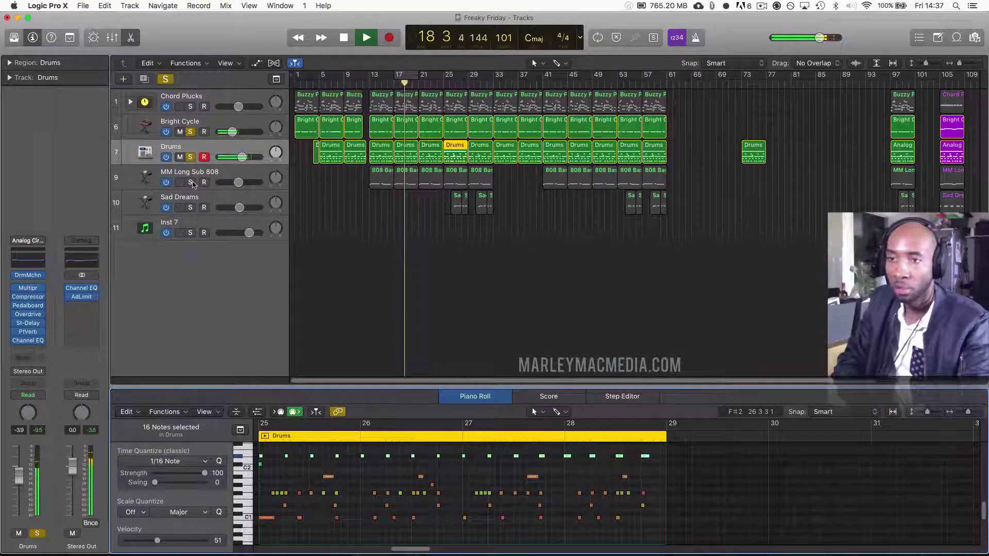
{"action": "left_click", "coordinate": [190, 182]}
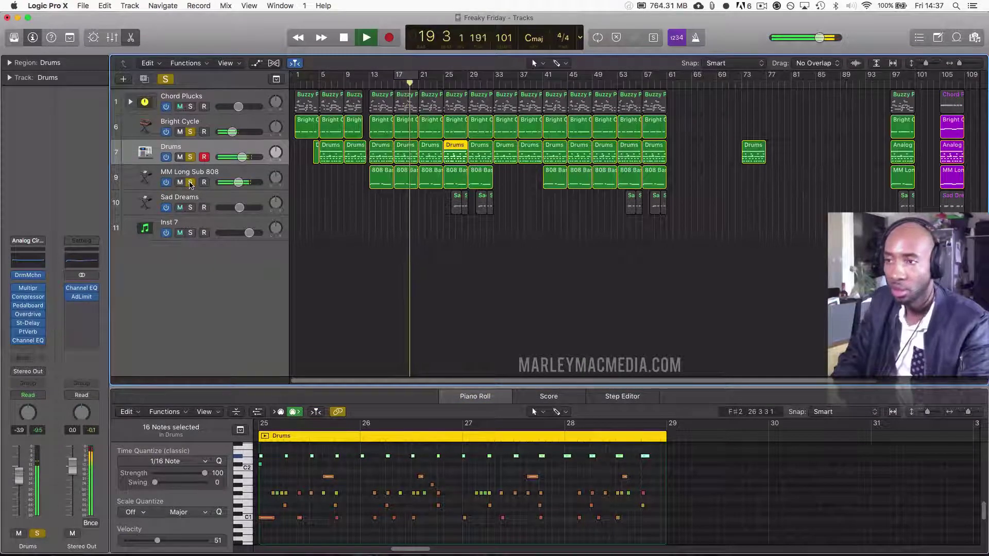
{"action": "key", "text": "space"}
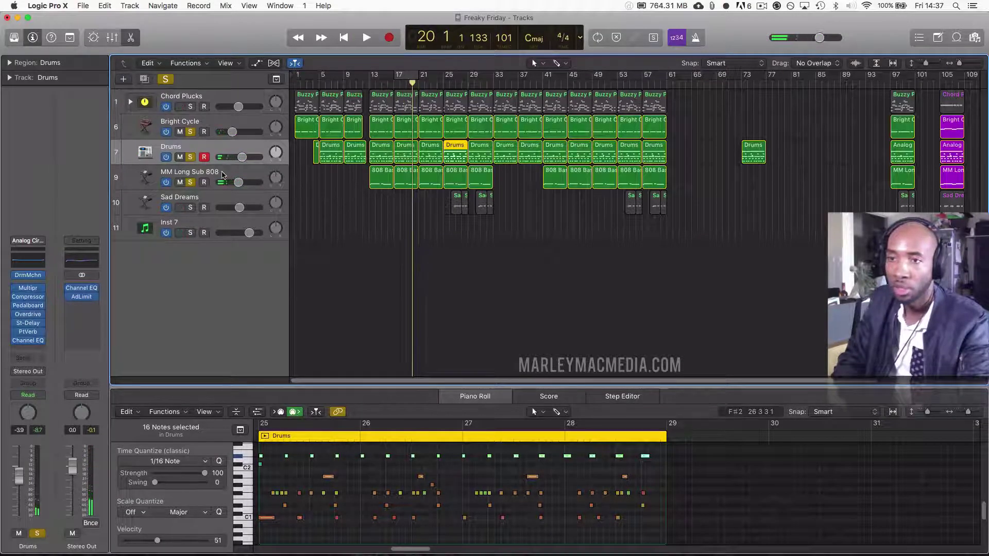
Step: Select the MM Long Sub 808 track and view its ES2 synth settings, closing the plug-in window when done
{"action": "double_click", "coordinate": [198, 173]}
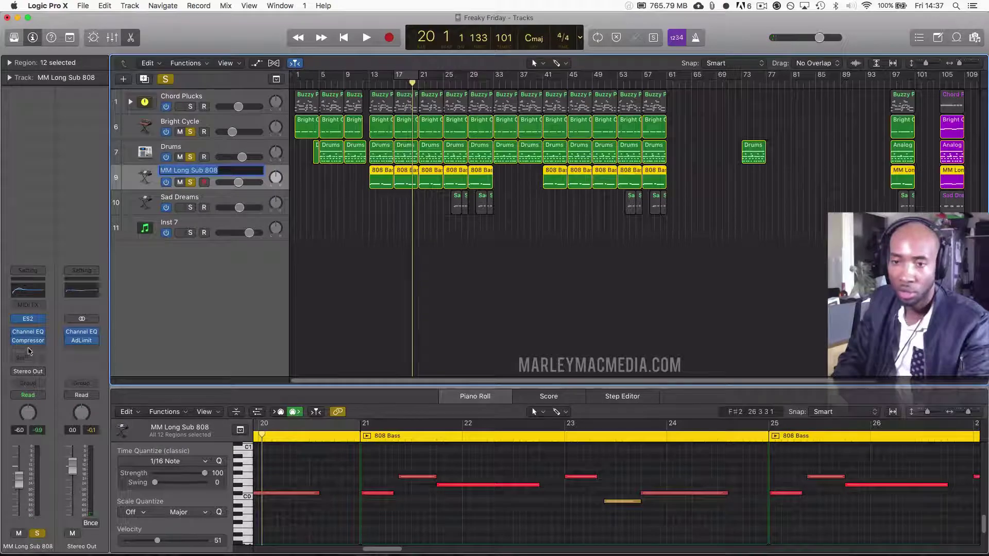
{"action": "left_click", "coordinate": [28, 319]}
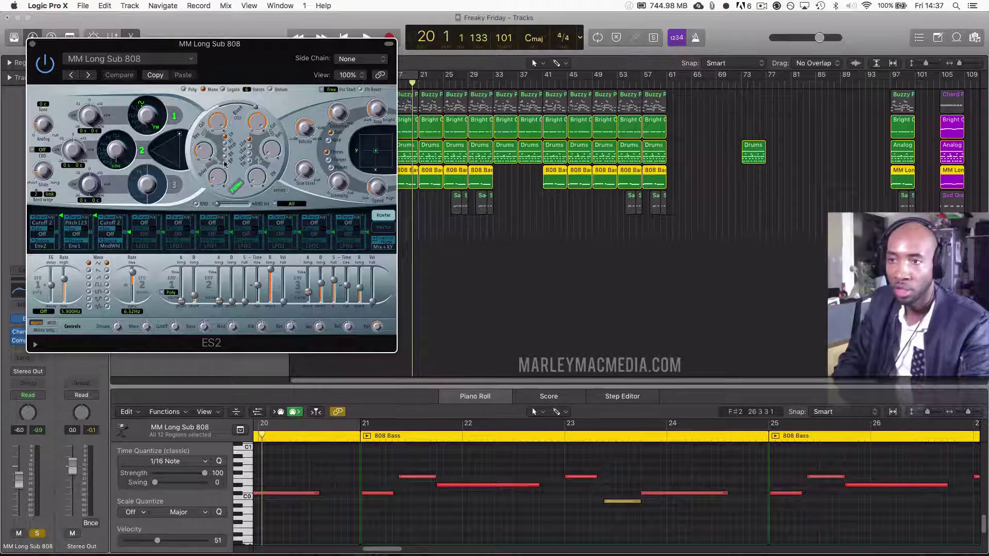
{"action": "left_click", "coordinate": [31, 46]}
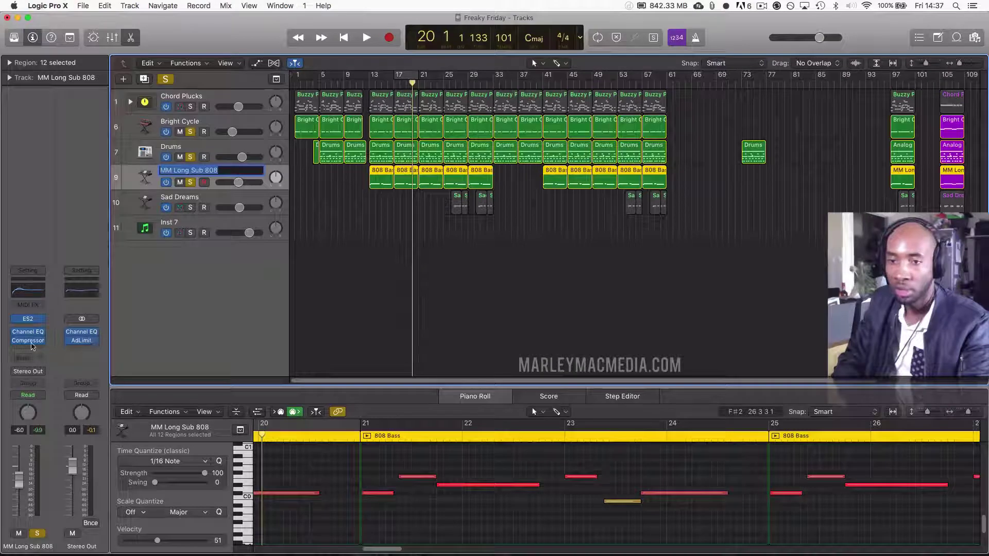
Step: Inspect the MM Long Sub 808 Compressor's side-chain source, play briefly to watch its gain reduction, and close the plug-in
{"action": "left_click", "coordinate": [30, 342]}
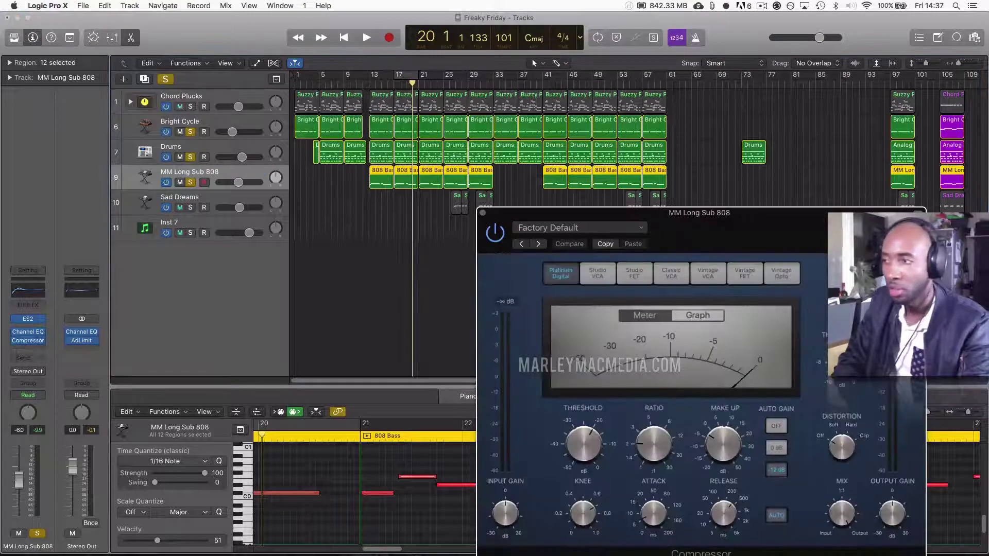
{"action": "left_click", "coordinate": [879, 228]}
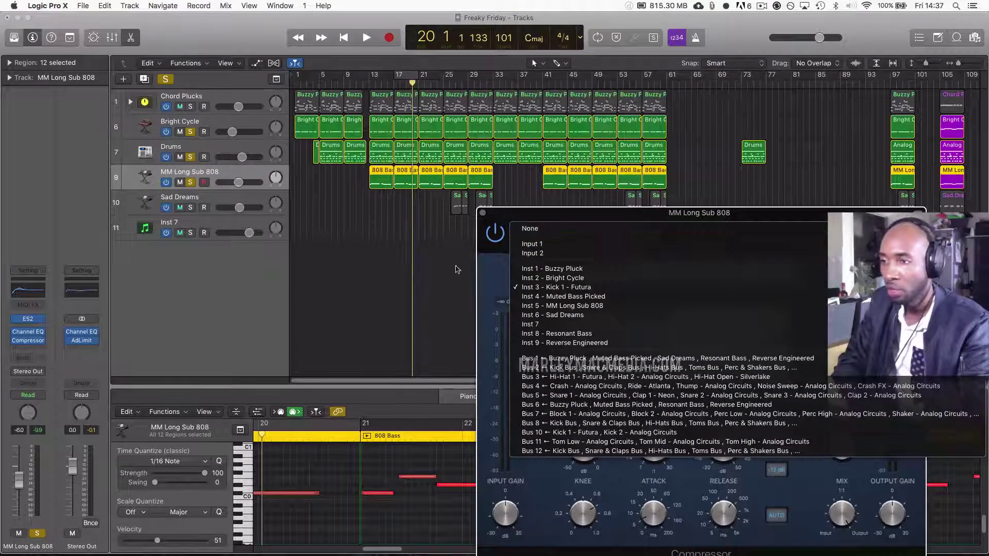
{"action": "left_click", "coordinate": [380, 283]}
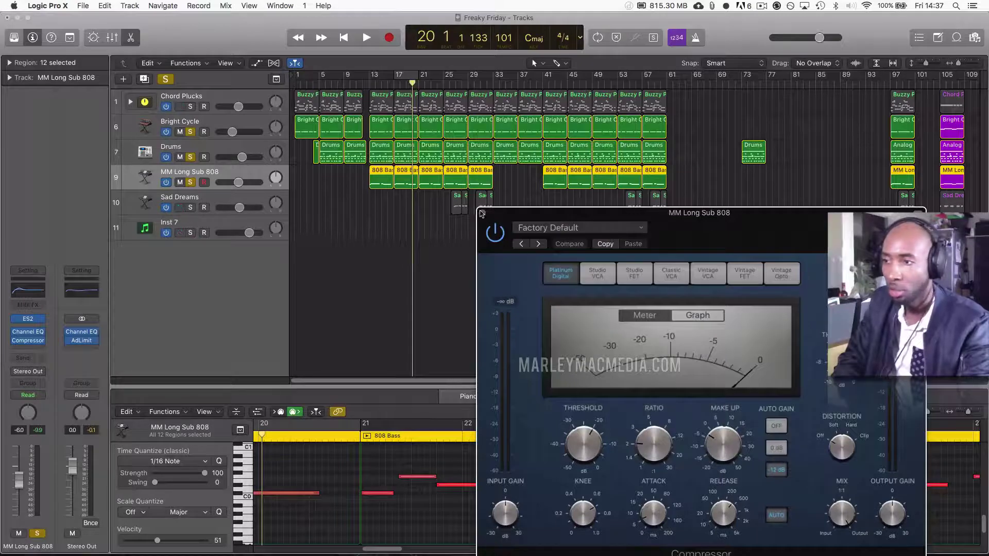
{"action": "key", "text": "space"}
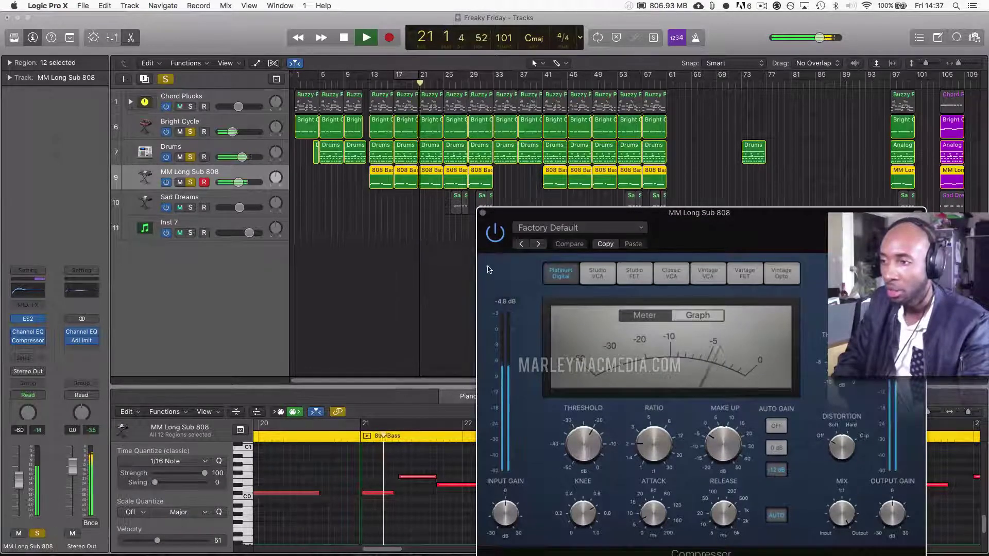
{"action": "key", "text": "space"}
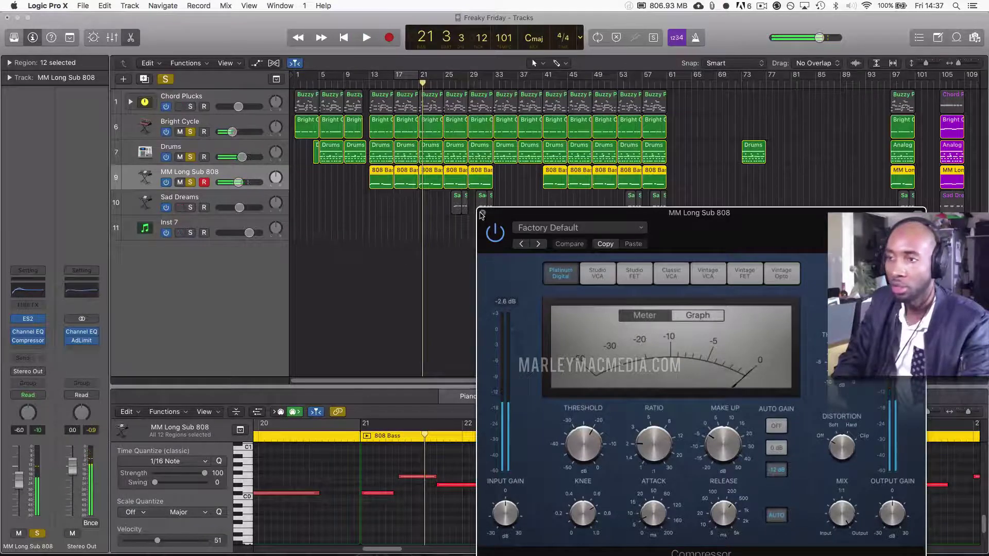
{"action": "key", "text": "super+w"}
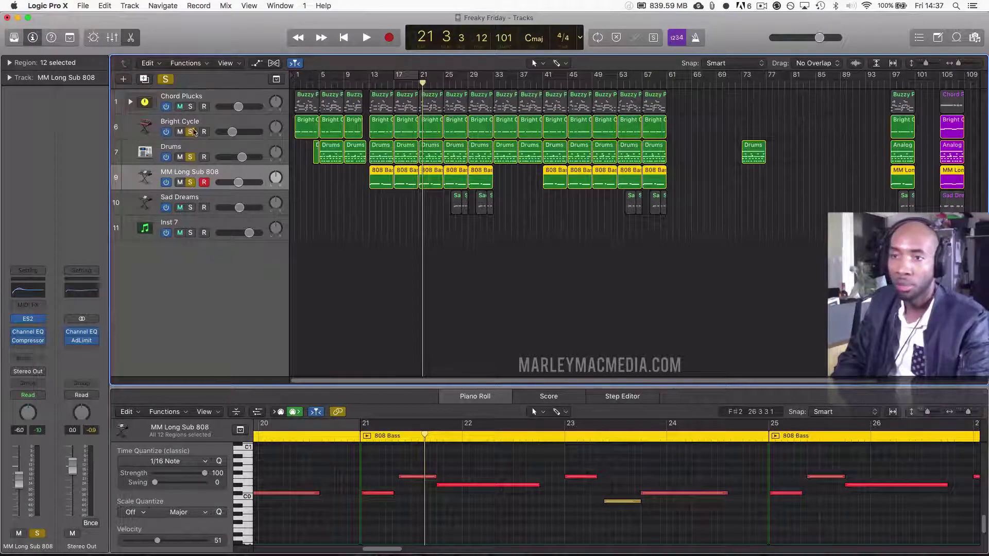
Step: Clear the solos on the Bright Cycle, Drums and MM Long Sub 808 tracks
{"action": "left_click", "coordinate": [190, 132]}
{"action": "left_click", "coordinate": [190, 157]}
{"action": "left_click", "coordinate": [191, 183]}
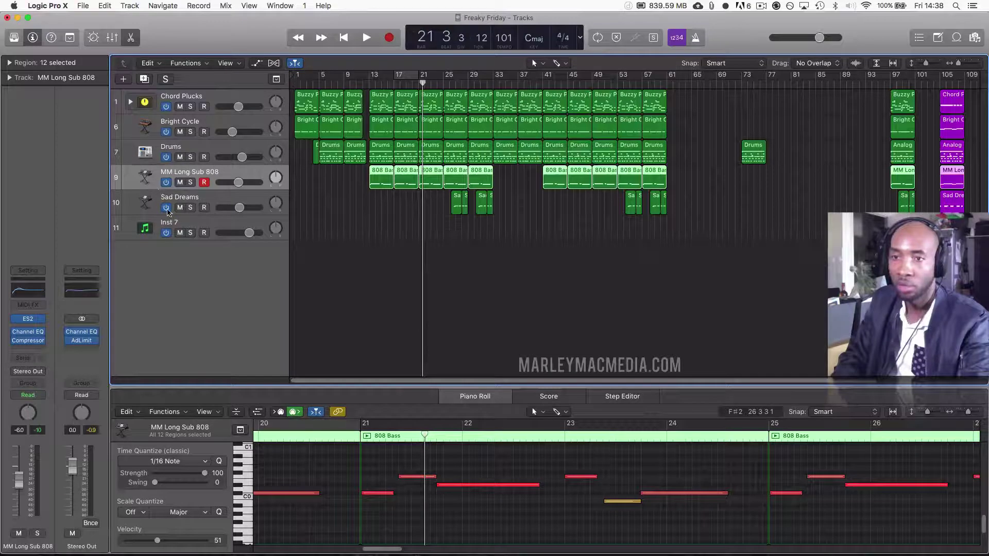
{"action": "left_click", "coordinate": [174, 227]}
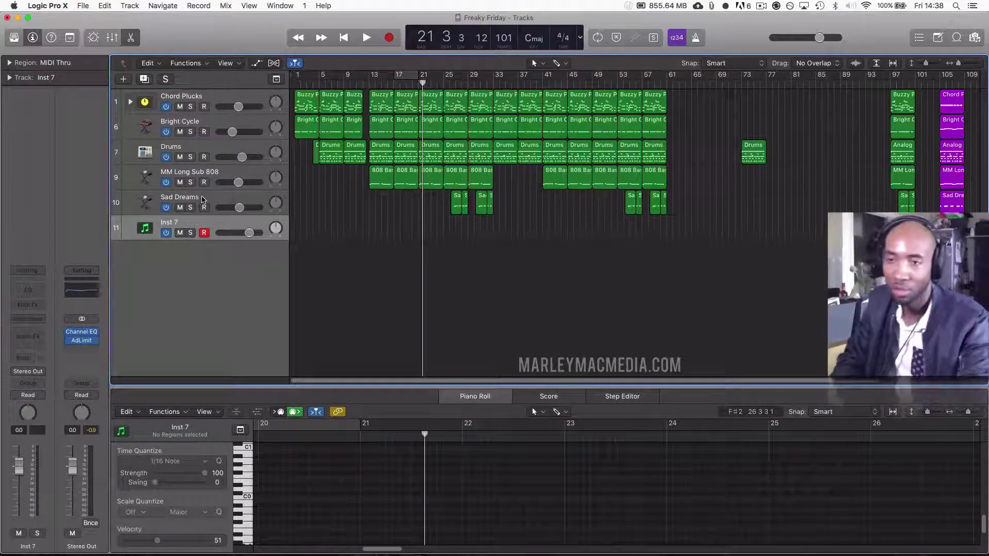
{"action": "left_click", "coordinate": [203, 199]}
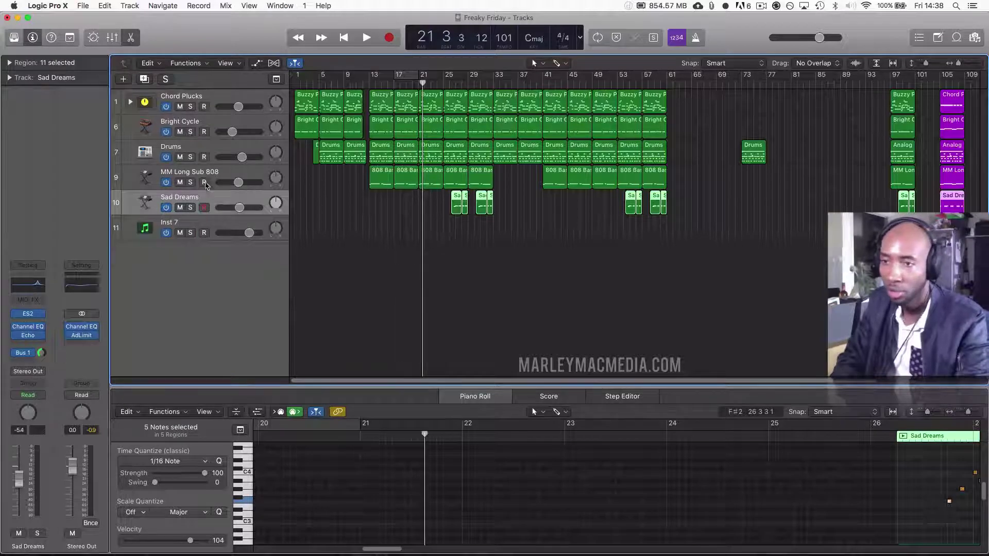
{"action": "left_click", "coordinate": [196, 176]}
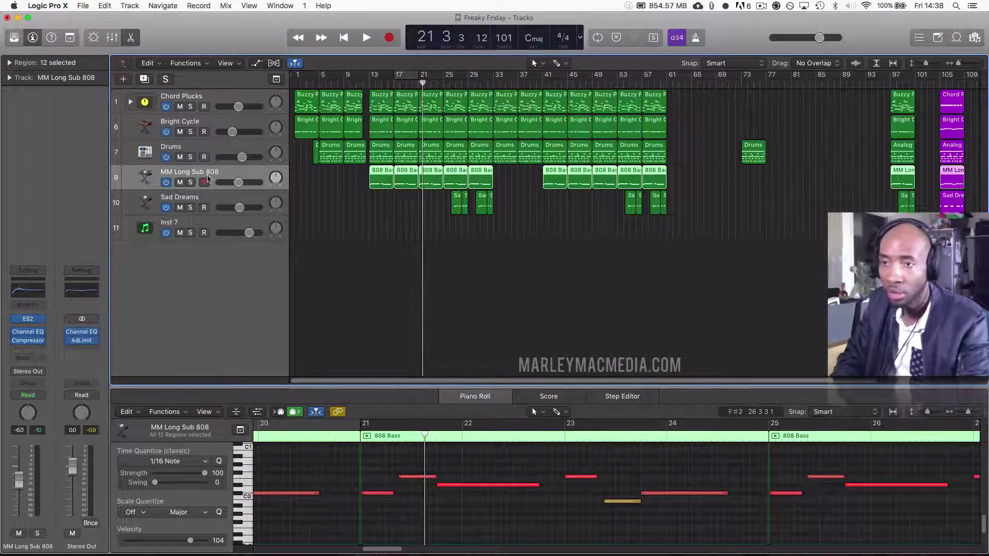
Step: Select the Sad Dreams track and play it from bar 26, soloing and unsoloing it during playback before stopping
{"action": "left_click", "coordinate": [205, 200]}
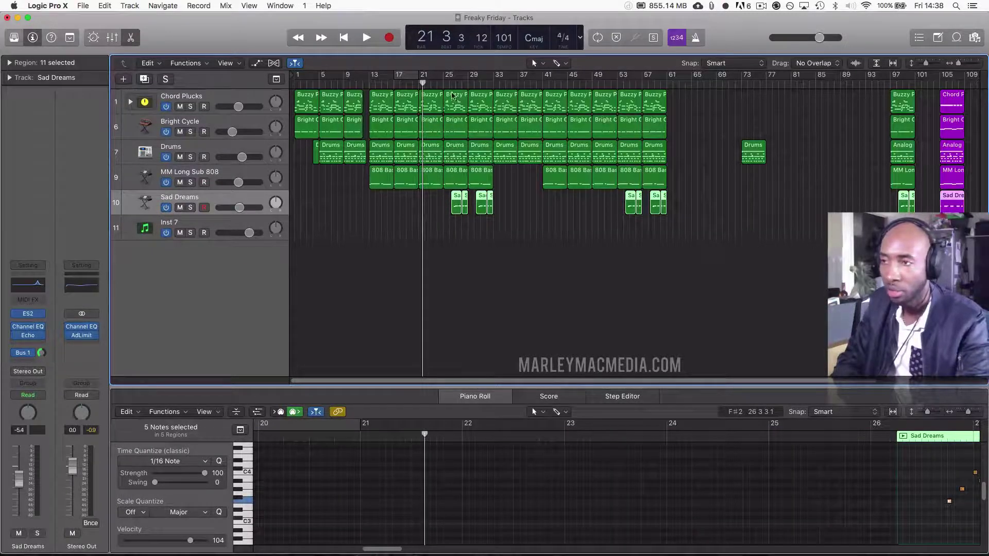
{"action": "left_click", "coordinate": [453, 84]}
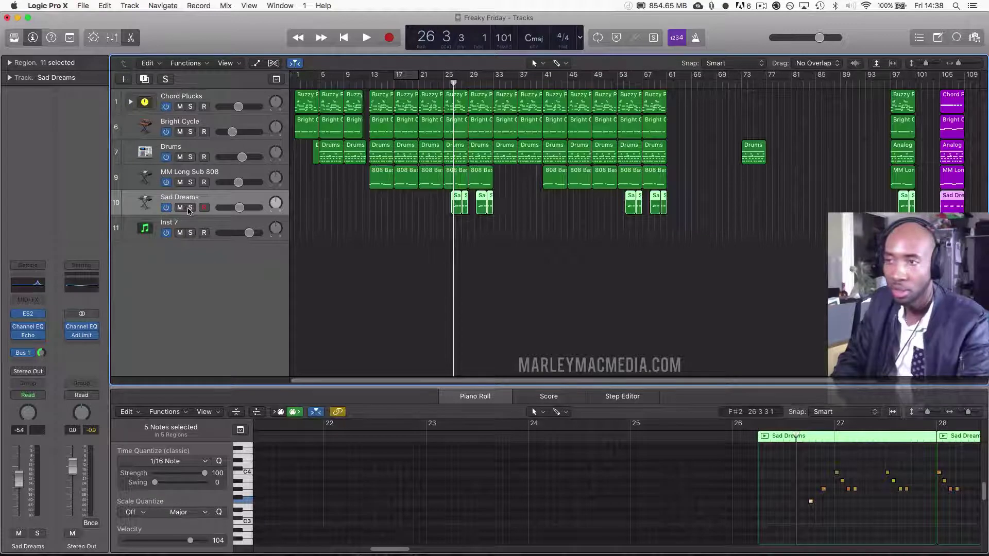
{"action": "key", "text": "space"}
{"action": "left_click", "coordinate": [189, 208]}
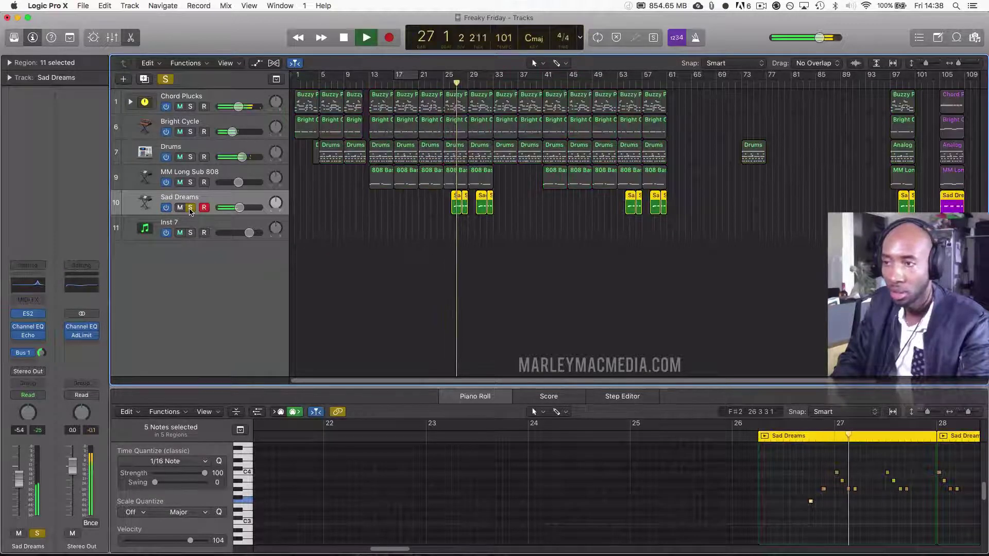
{"action": "left_click", "coordinate": [190, 208]}
{"action": "key", "text": "space"}
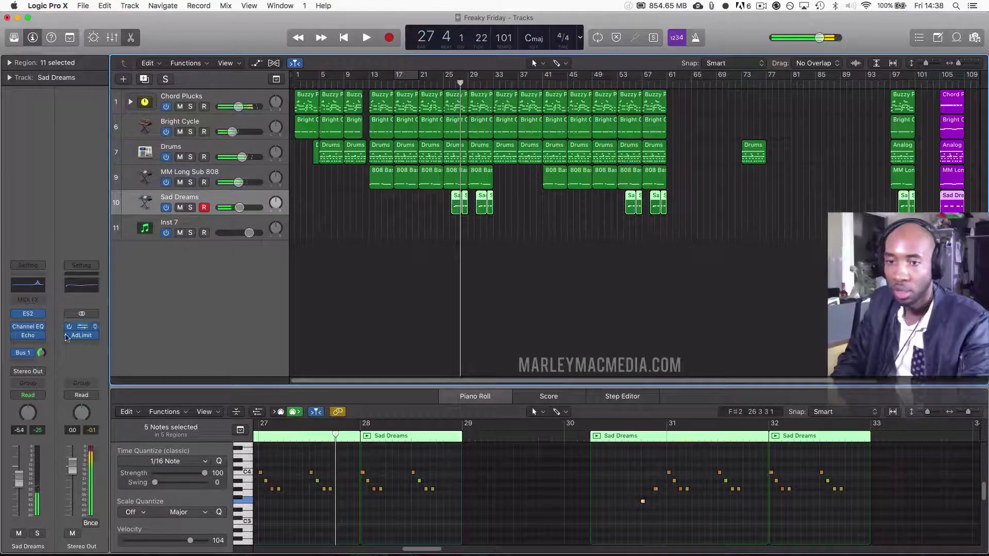
Step: Inspect the Echo plug-in and Bus 1 send on Sad Dreams, close the plug-in window, and briefly view the mixer
{"action": "mouse_move", "coordinate": [28, 339]}
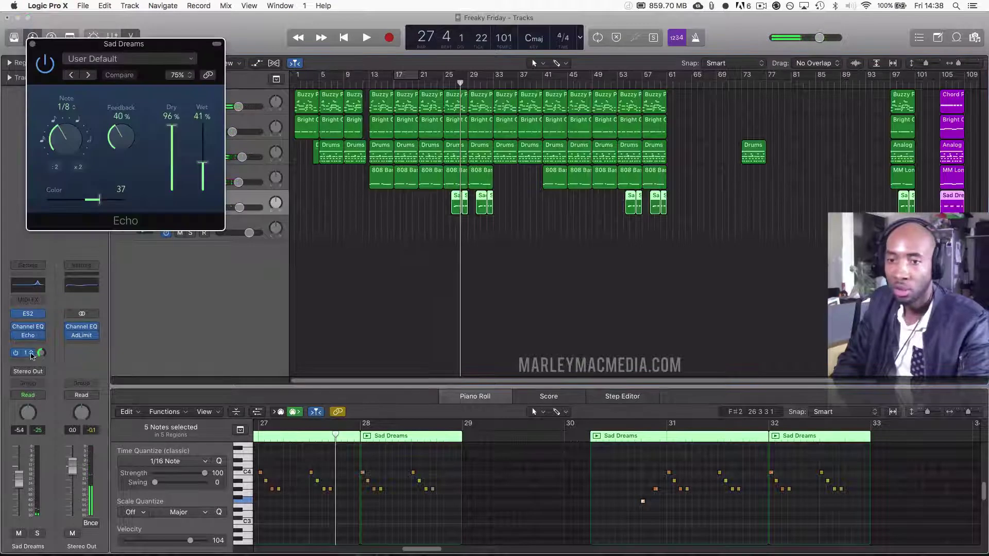
{"action": "left_click", "coordinate": [25, 355]}
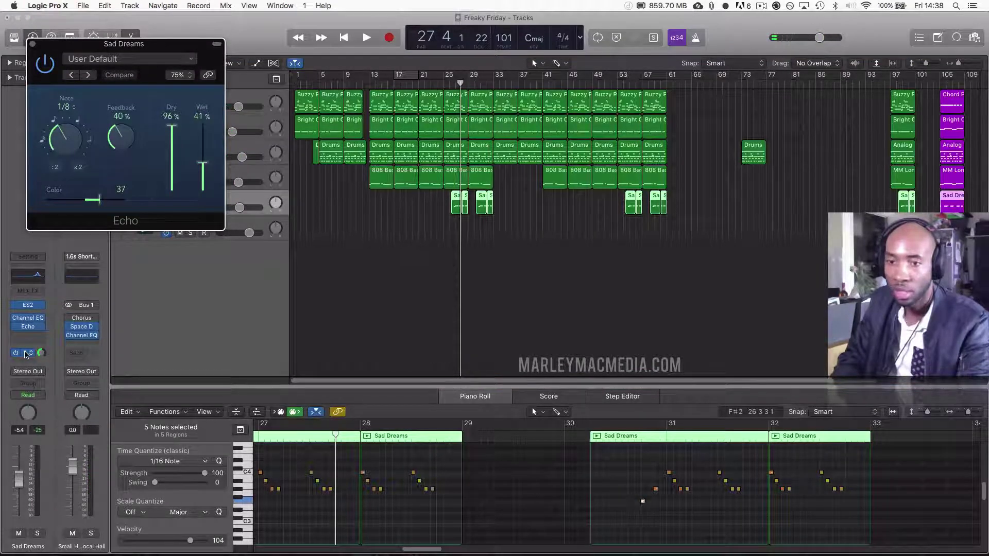
{"action": "left_click", "coordinate": [33, 46]}
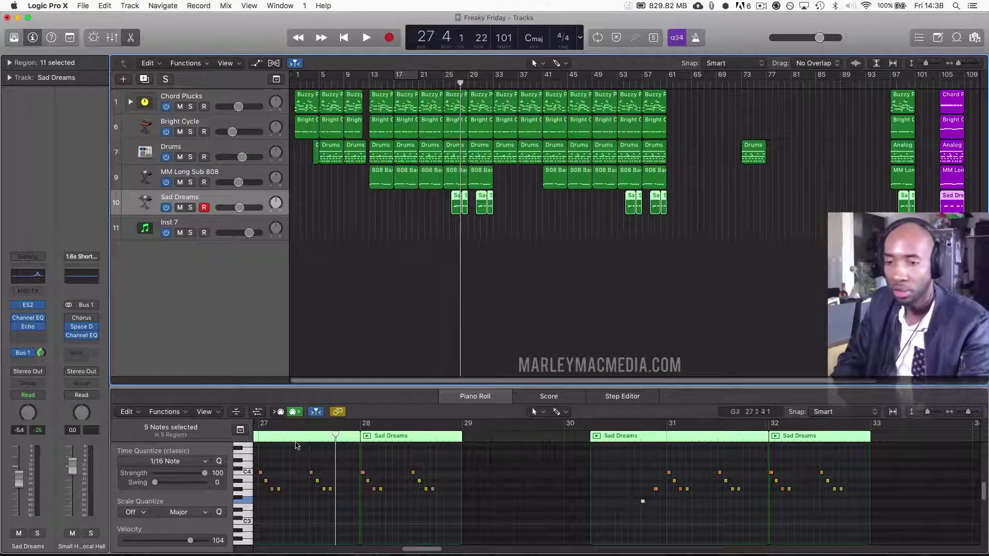
{"action": "left_click", "coordinate": [111, 37]}
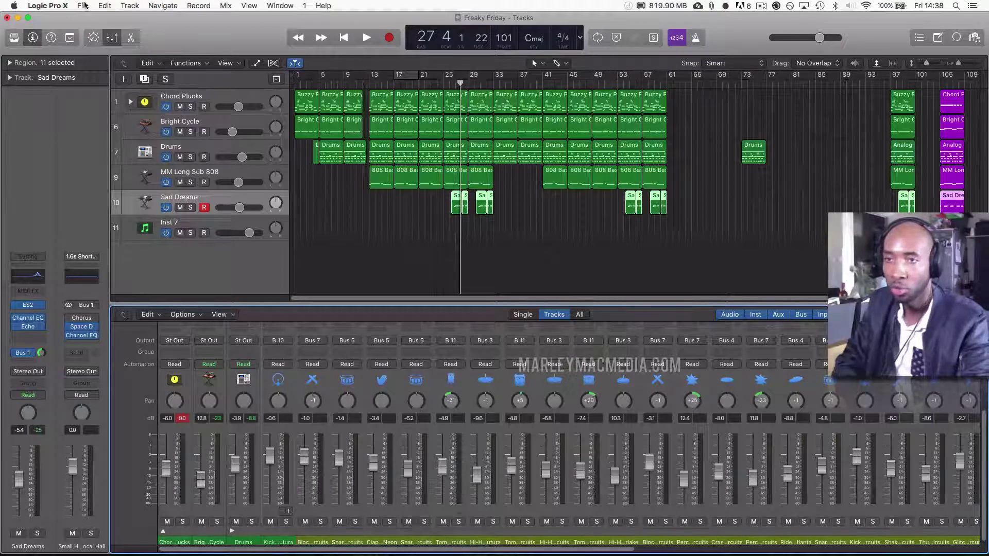
{"action": "left_click", "coordinate": [112, 38]}
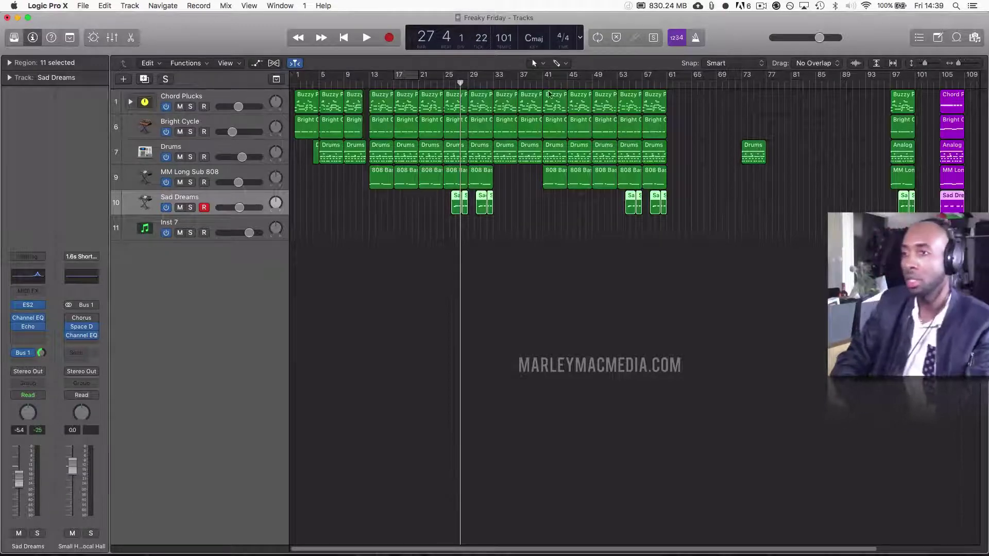
Step: Examine the notes of the Buzzy Pluck region at bar 13 on Chord Plucks and of the MM Long Sub 808 track's regions
{"action": "left_click", "coordinate": [218, 99]}
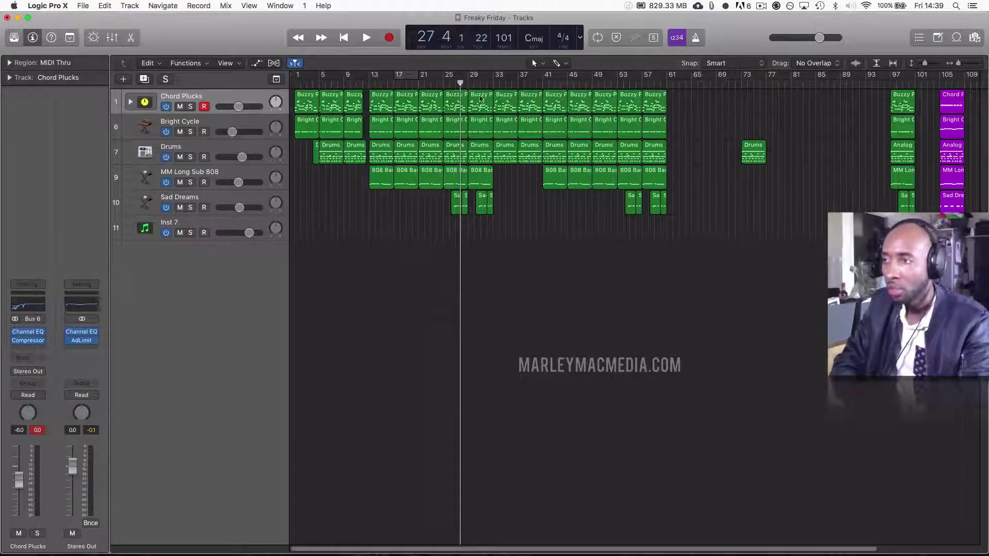
{"action": "left_click", "coordinate": [380, 96]}
{"action": "double_click", "coordinate": [380, 96]}
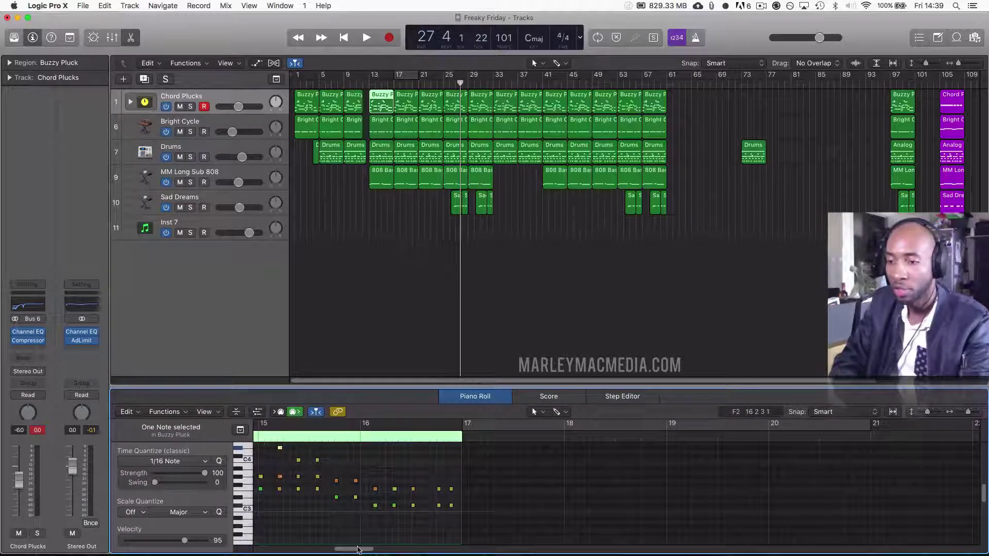
{"action": "mouse_move", "coordinate": [359, 550]}
{"action": "left_mouse_down"}
{"action": "mouse_move", "coordinate": [309, 550]}
{"action": "mouse_move", "coordinate": [342, 553]}
{"action": "left_mouse_up"}
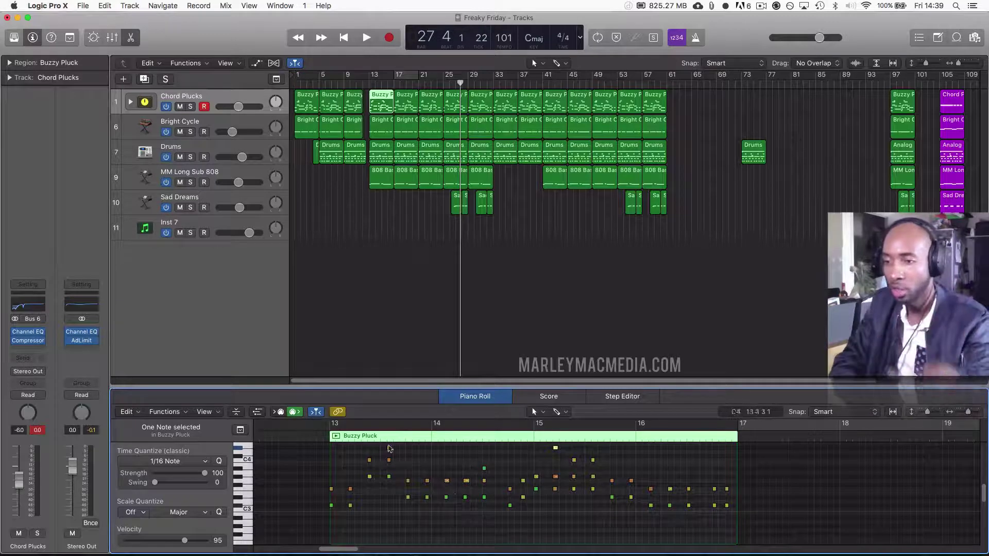
{"action": "left_click", "coordinate": [376, 246]}
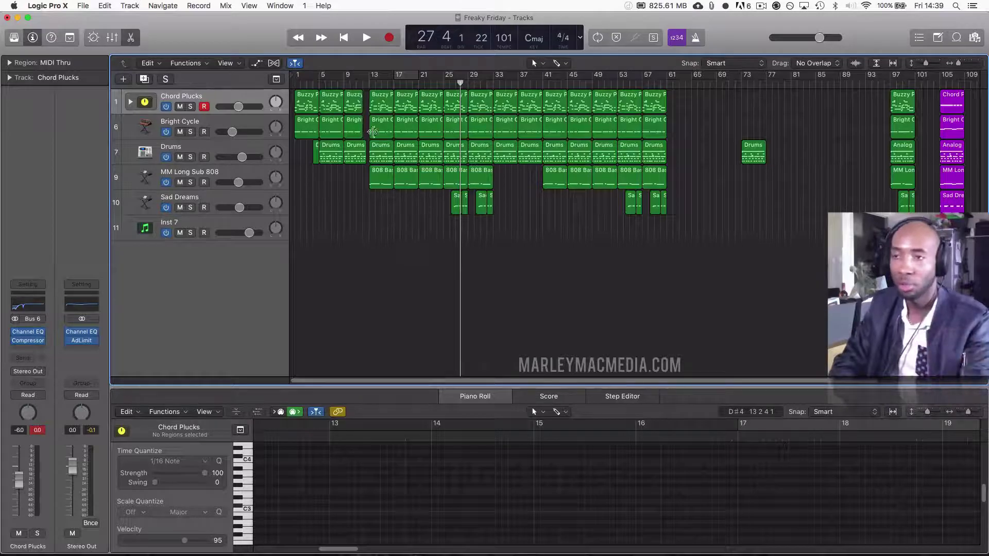
{"action": "left_click", "coordinate": [381, 95]}
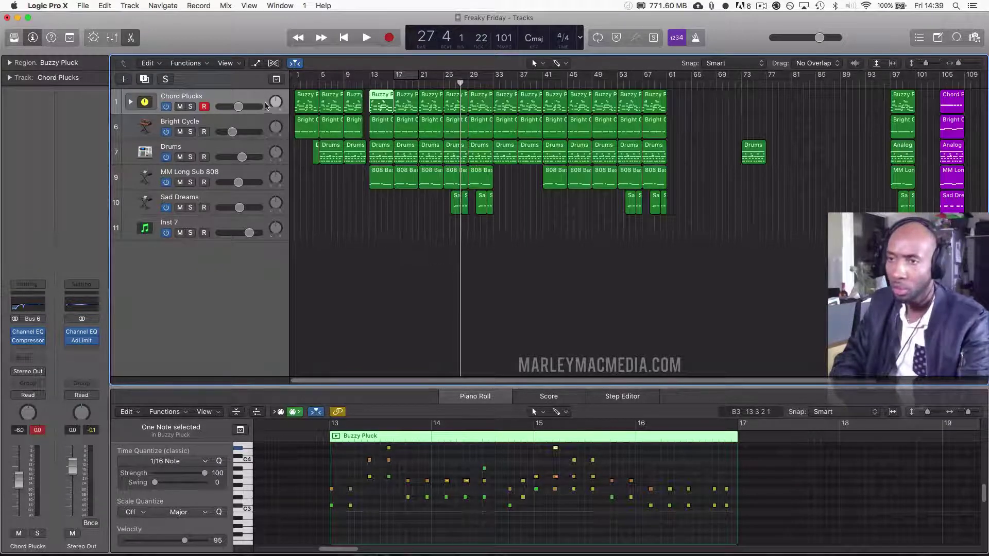
{"action": "left_click", "coordinate": [350, 303]}
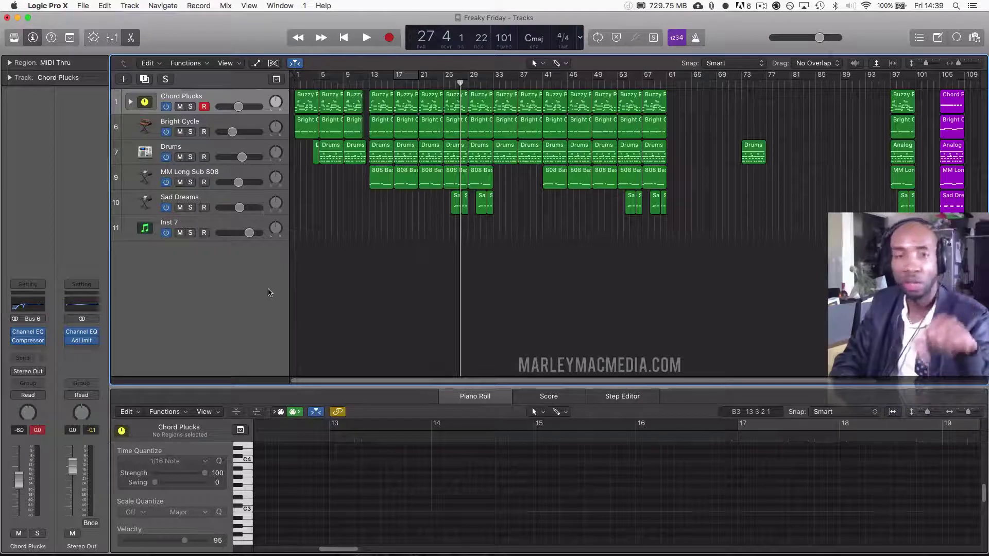
{"action": "left_click", "coordinate": [183, 97]}
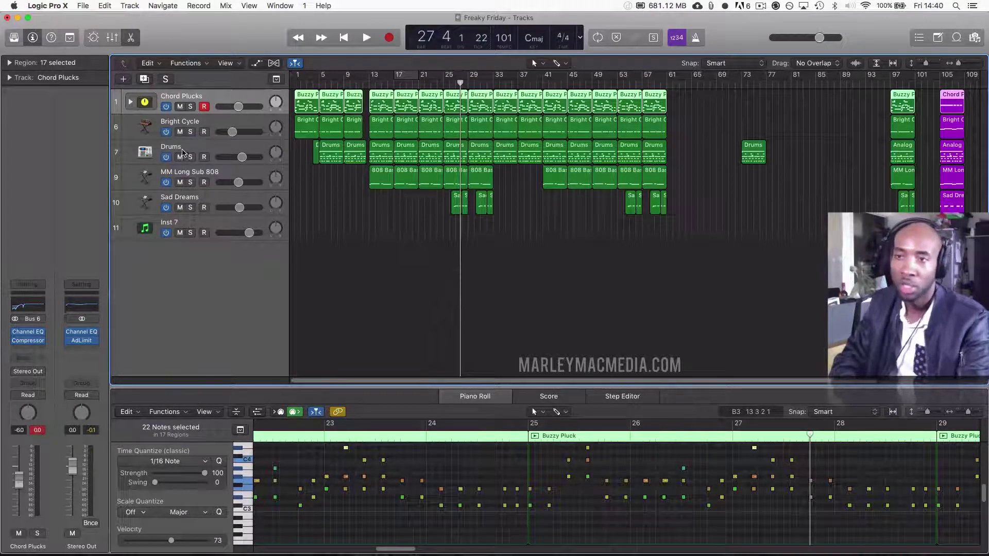
{"action": "left_click", "coordinate": [201, 175]}
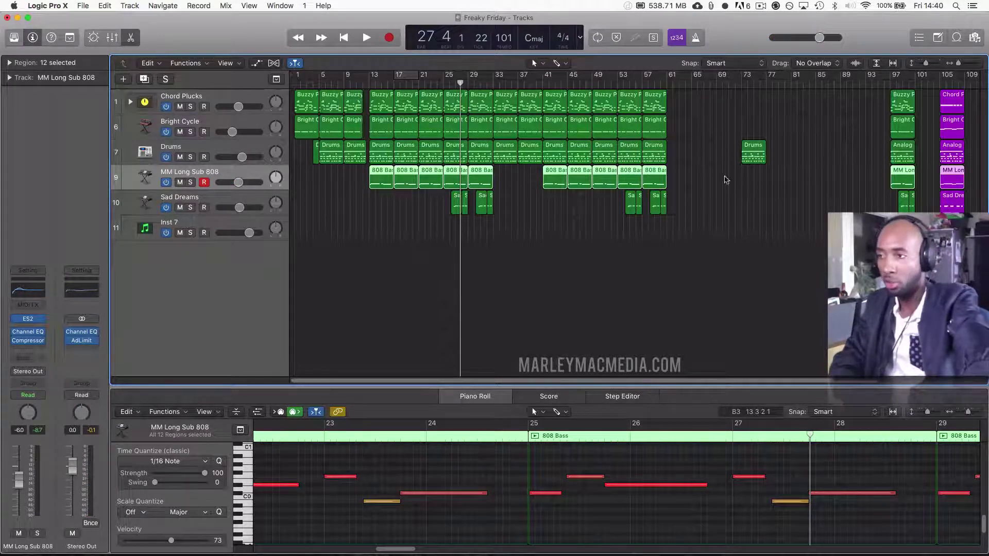
Step: Set the cycle range over the separate Drums region from bar 73 to bar 77 and place the playhead at bar 73
{"action": "left_click", "coordinate": [742, 95]}
{"action": "left_click", "coordinate": [743, 82]}
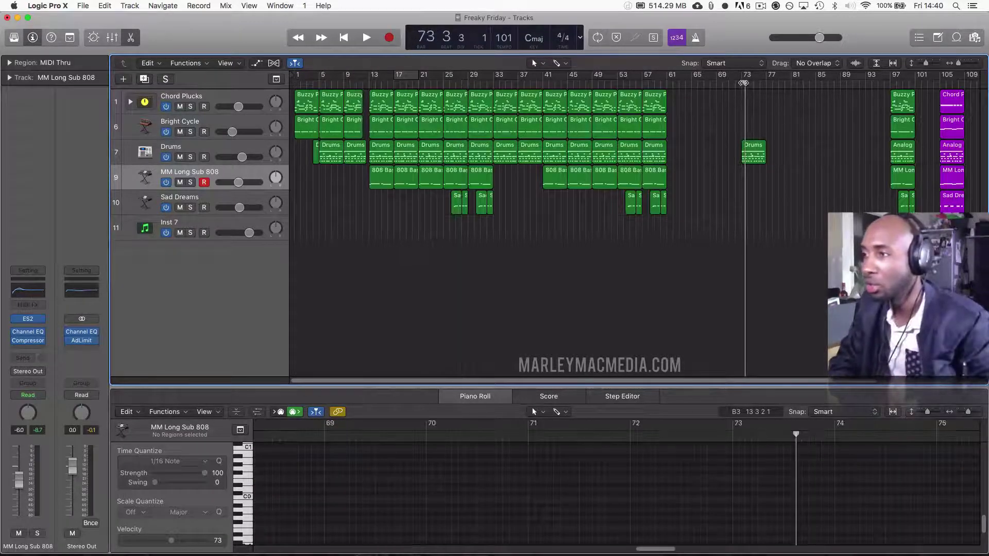
{"action": "left_click_drag", "start_coordinate": [743, 83], "coordinate": [766, 75]}
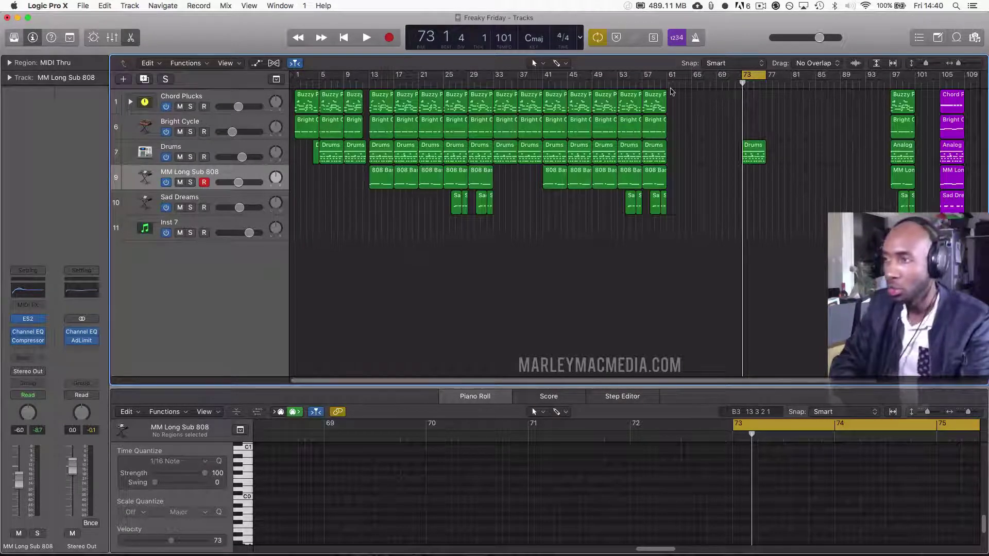
Step: Rehearse over the cycled drums and record a four-bar chord part on the Chord Plucks track starting at bar 73
{"action": "left_click", "coordinate": [199, 98]}
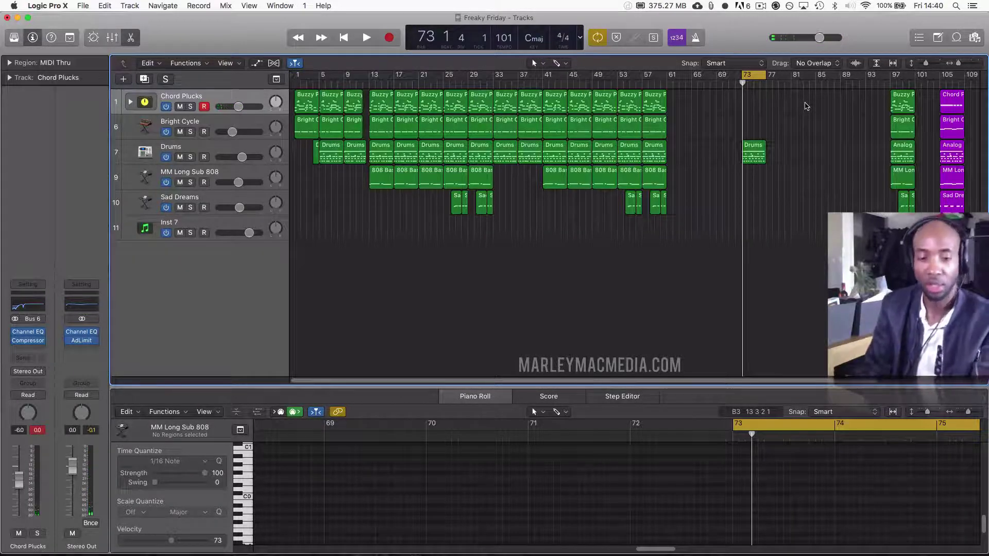
{"action": "key", "text": "space"}
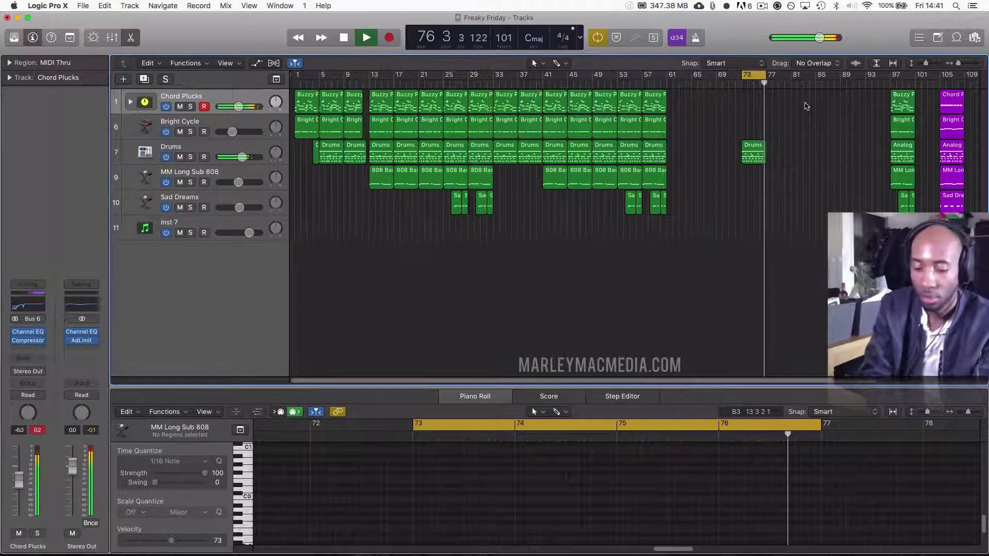
{"action": "key", "text": "space"}
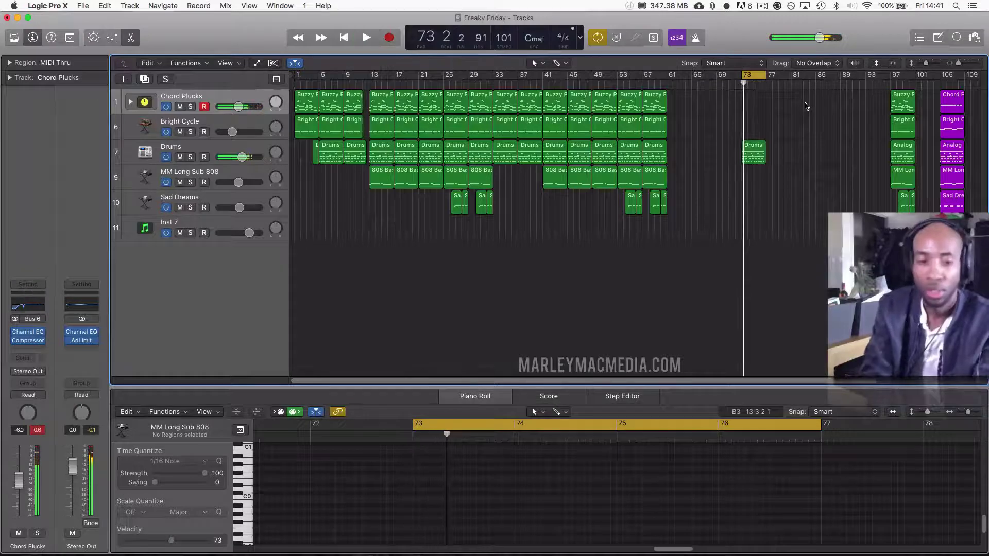
{"action": "key", "text": "space"}
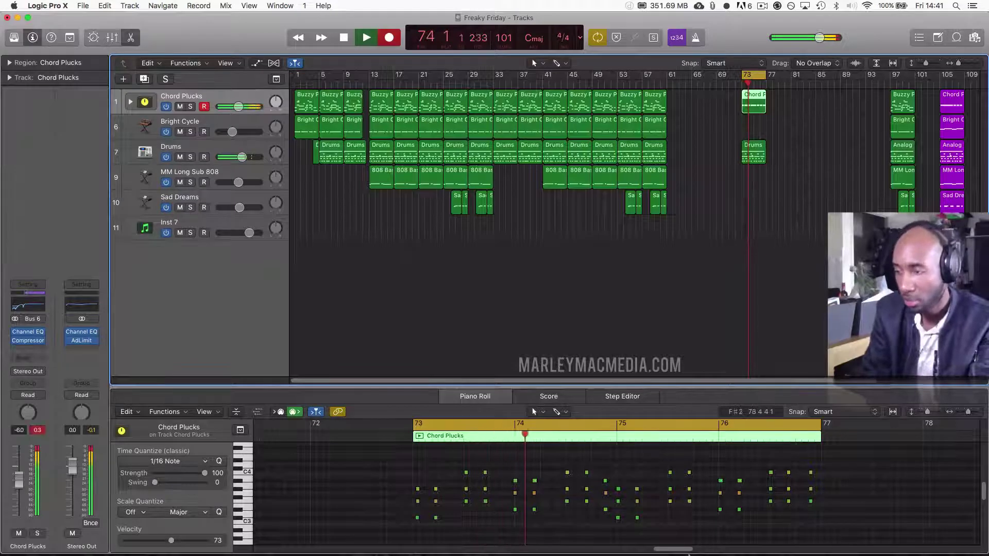
{"action": "key", "text": "space"}
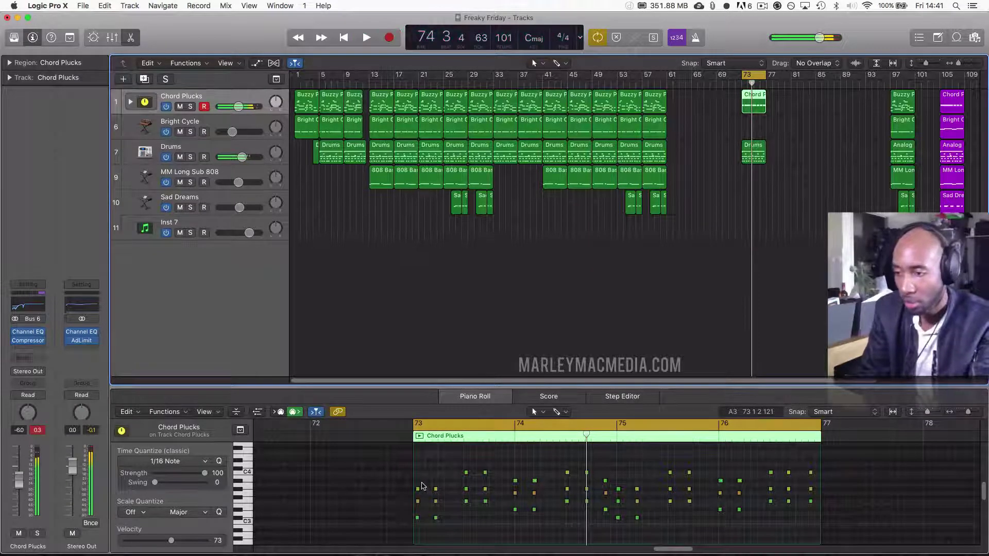
Step: Quantize the first chord and, during playback, all notes of the new Chord Plucks region to 1/16 notes, stopping and deselecting the region when done
{"action": "left_click_drag", "start_coordinate": [425, 481], "coordinate": [412, 524]}
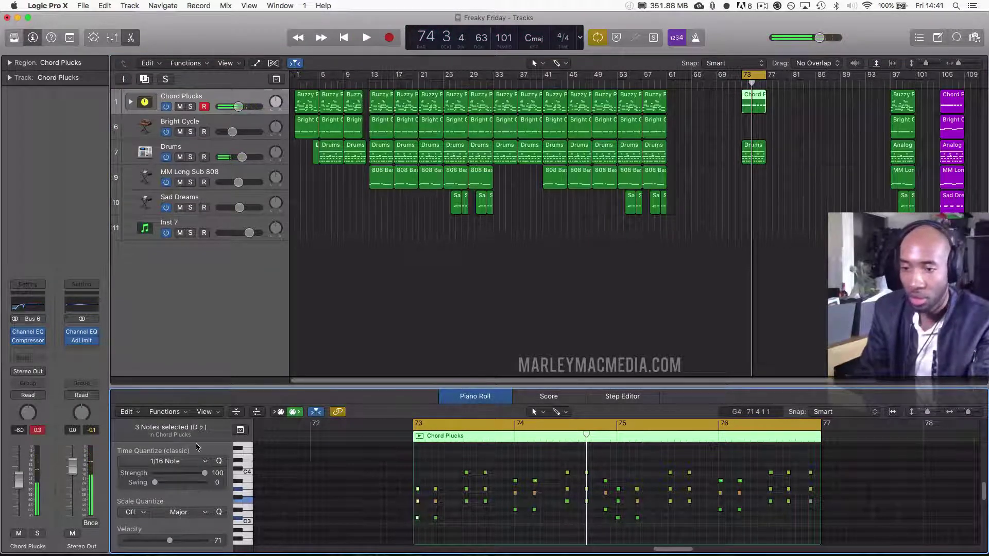
{"action": "left_click", "coordinate": [383, 465]}
{"action": "key", "text": "space"}
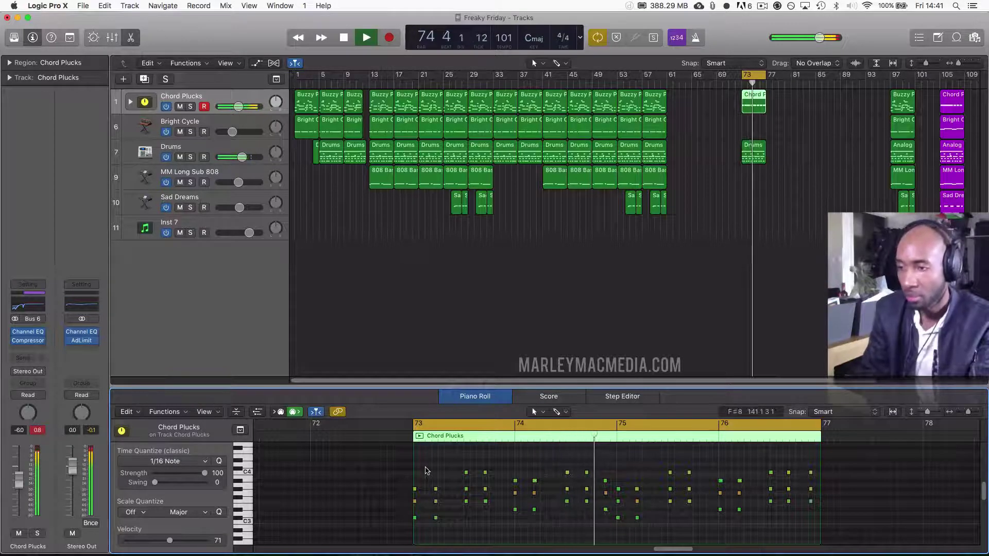
{"action": "key", "text": "super+a"}
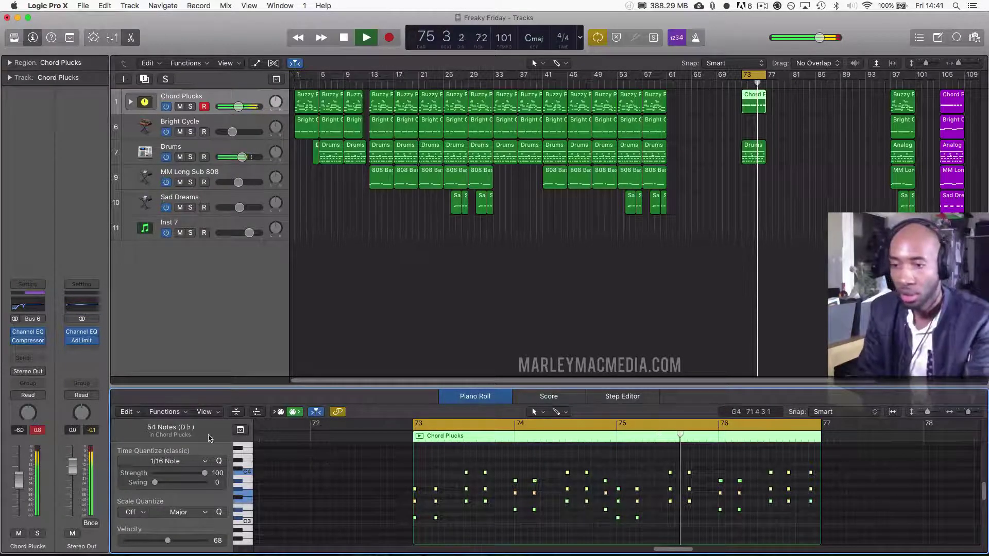
{"action": "left_click", "coordinate": [220, 462]}
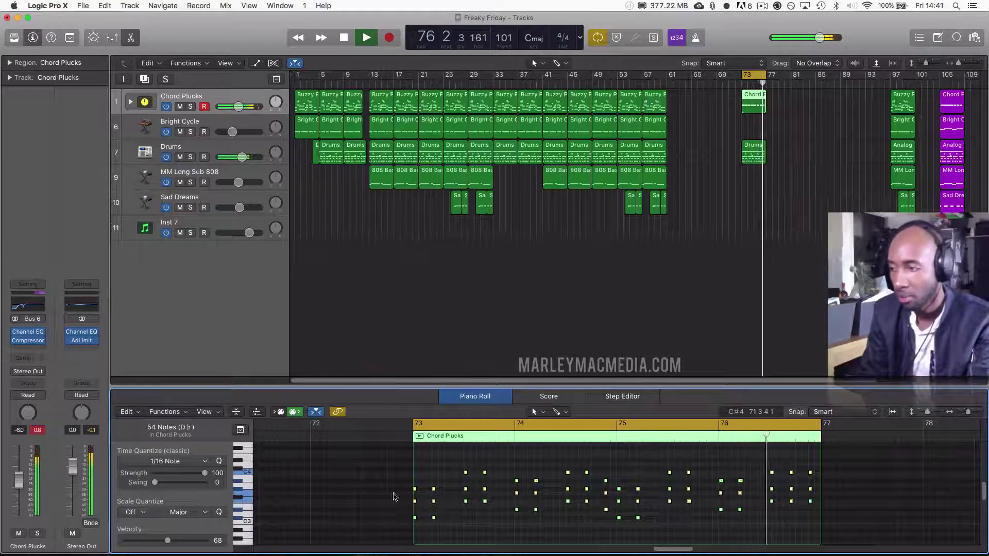
{"action": "left_click", "coordinate": [382, 462]}
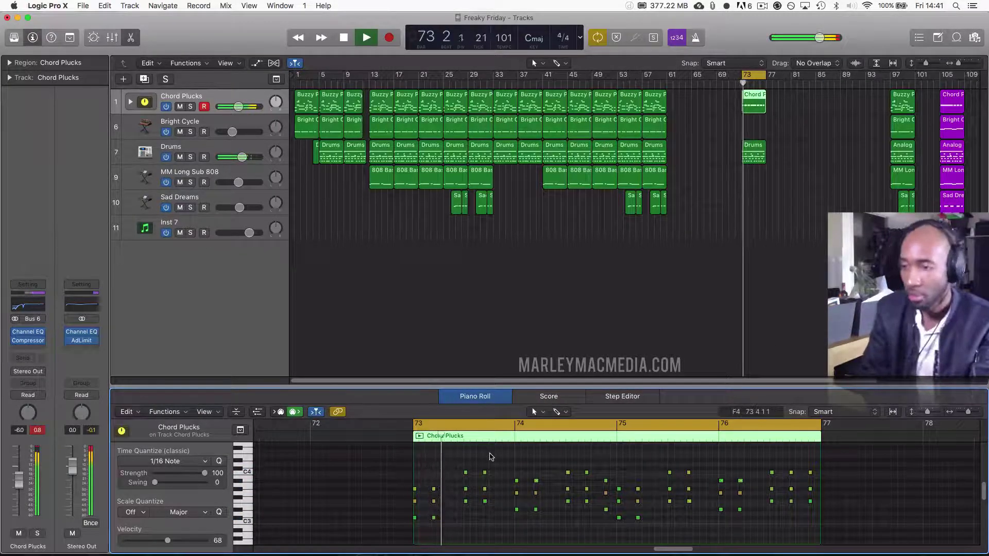
{"action": "key", "text": "space"}
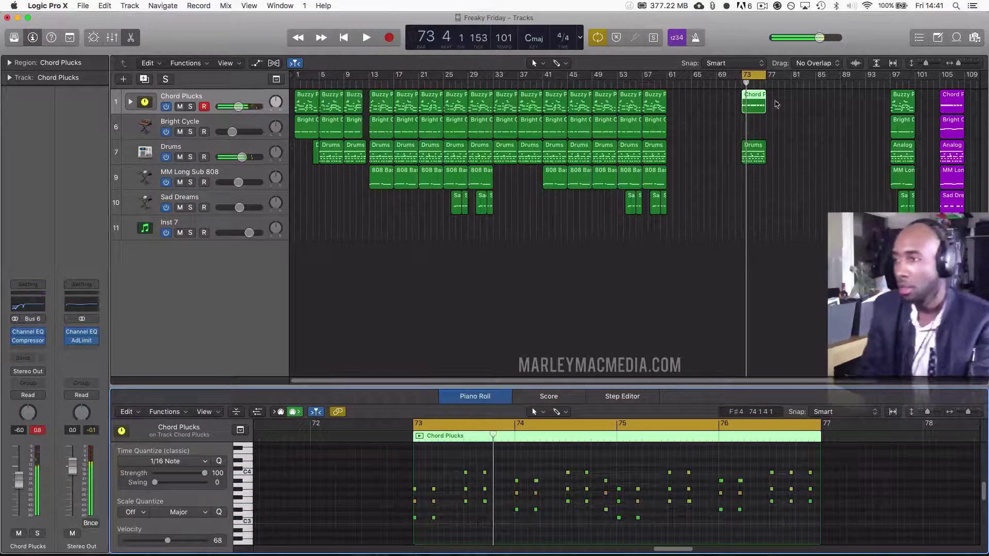
{"action": "left_click", "coordinate": [743, 131]}
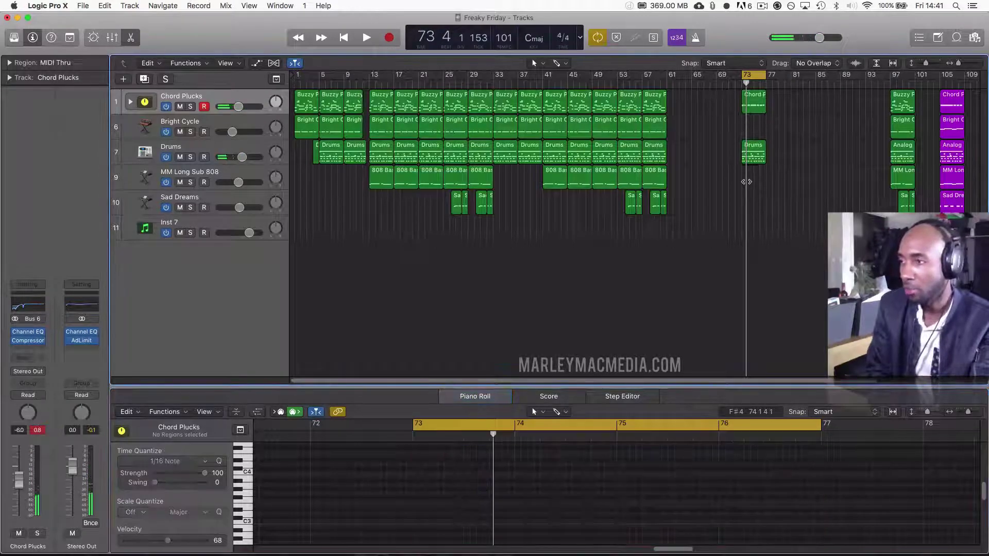
Step: Record a four-bar bass part on the MM Long Sub 808 track from bar 73
{"action": "left_click", "coordinate": [241, 175]}
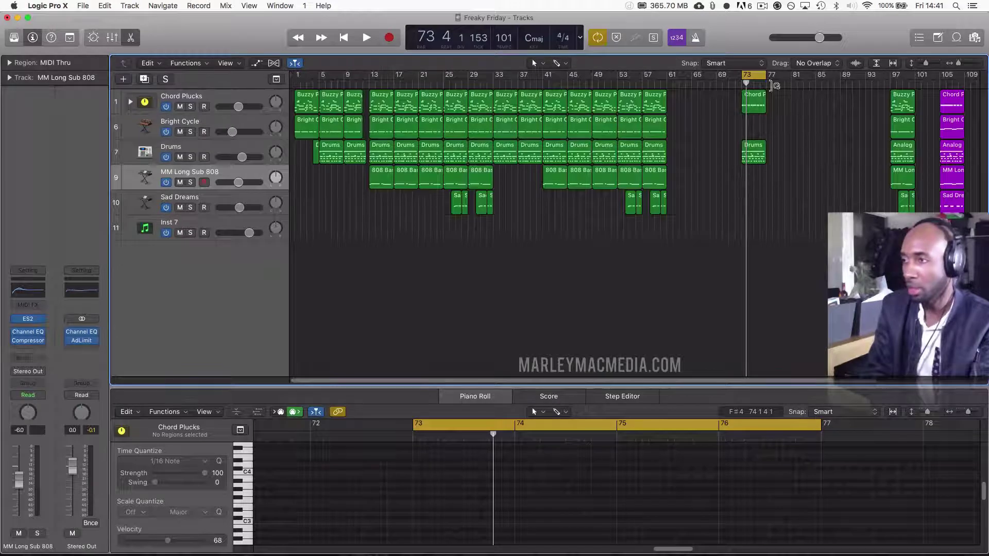
{"action": "left_click", "coordinate": [741, 84]}
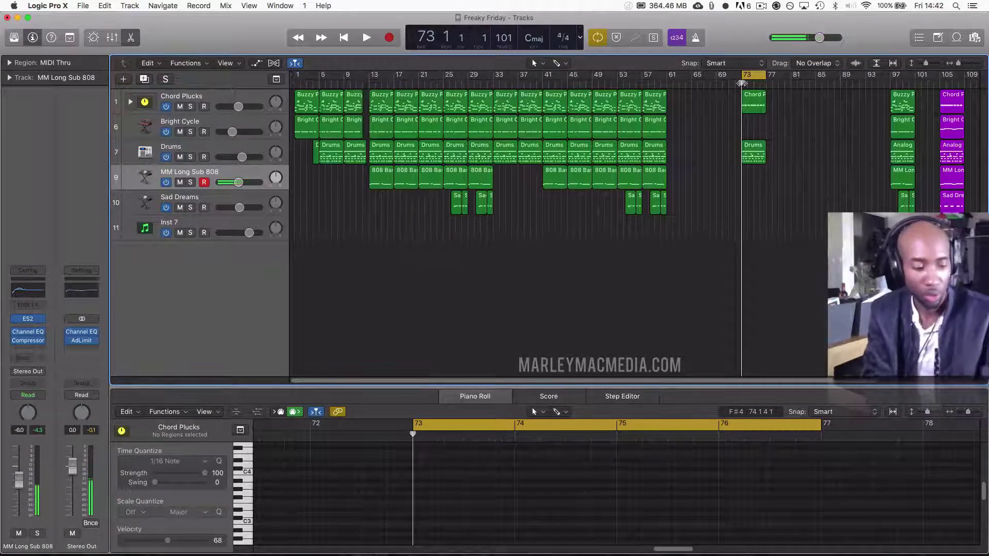
{"action": "key", "text": "r"}
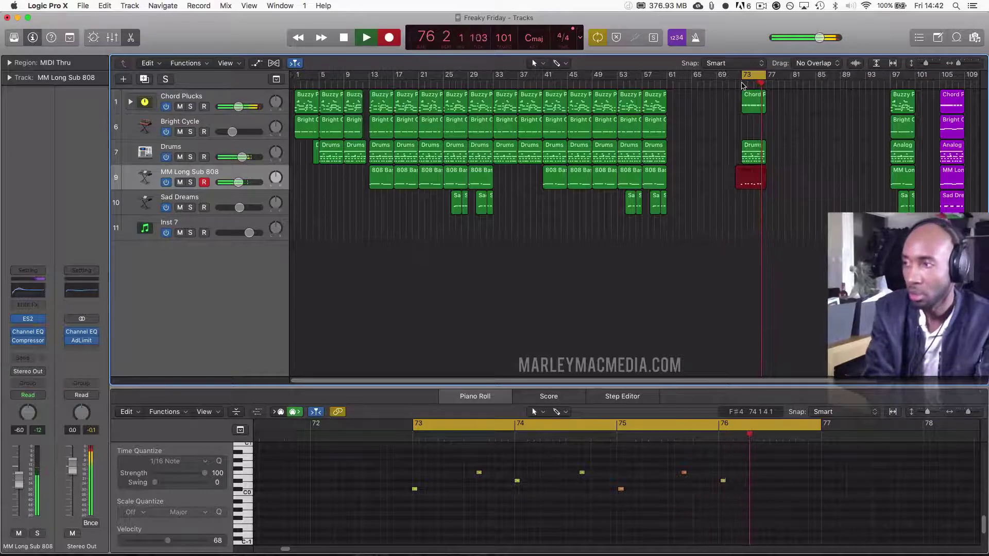
{"action": "key", "text": "space"}
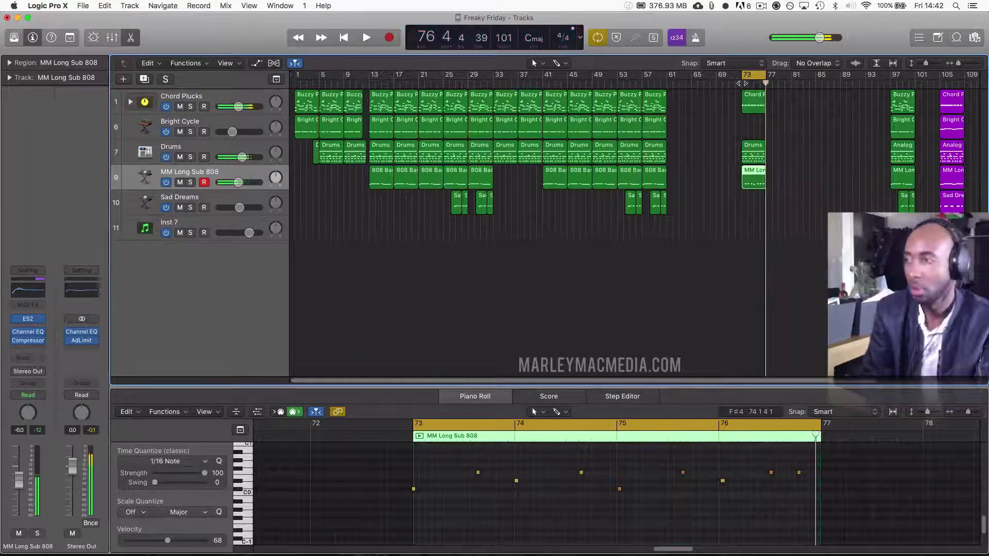
Step: Quantize the first note of the new MM Long Sub 808 region at bar 73 to a 1/16 note
{"action": "left_click", "coordinate": [414, 490]}
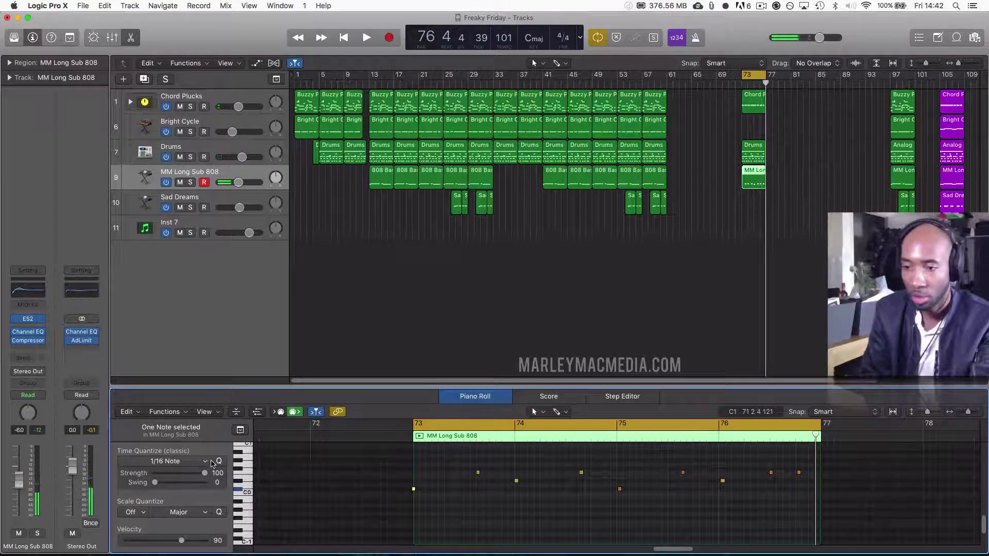
{"action": "left_click", "coordinate": [219, 462]}
{"action": "left_click", "coordinate": [480, 497]}
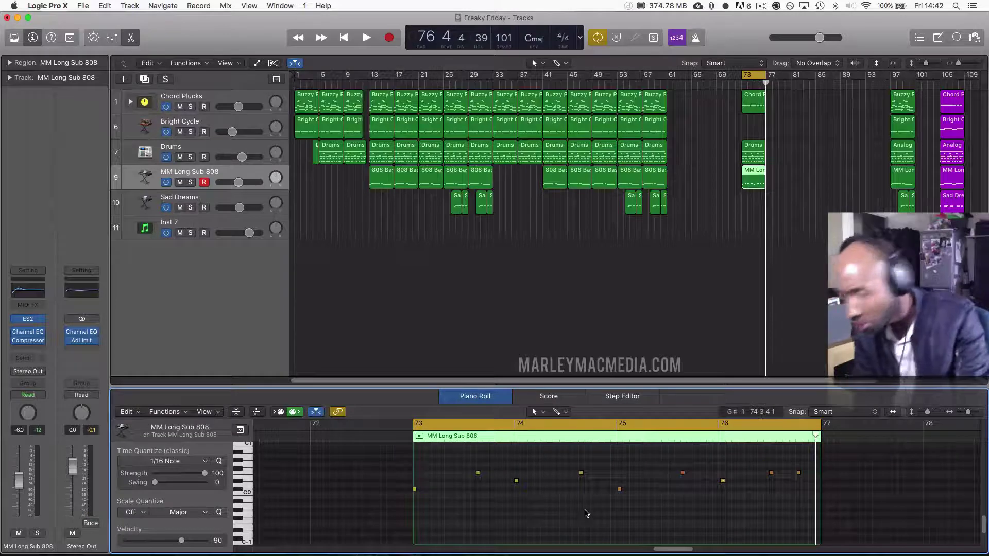
Step: Play the cycled section with the new 808 part, and record a four-bar lead melody on the Sad Dreams track from bar 73
{"action": "key", "text": "space"}
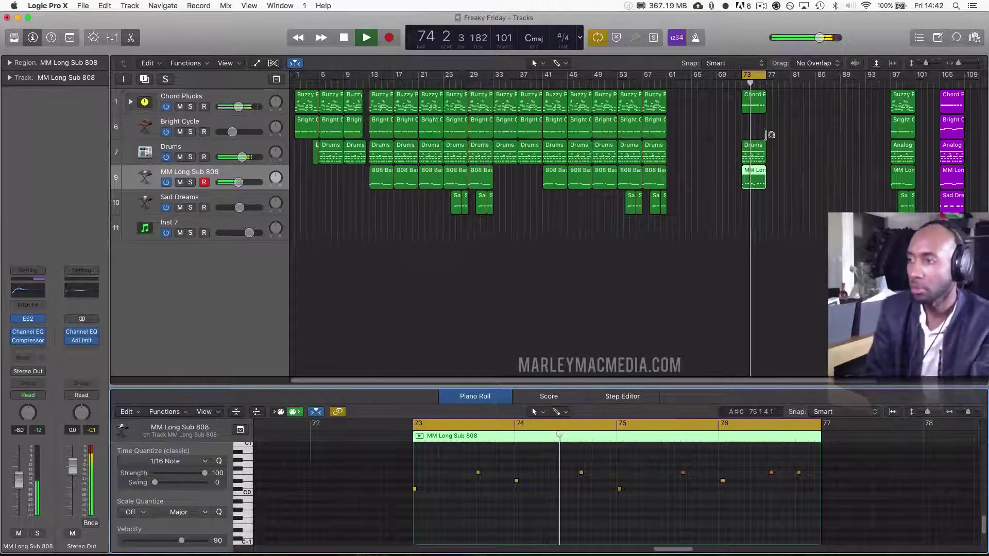
{"action": "left_click", "coordinate": [235, 207]}
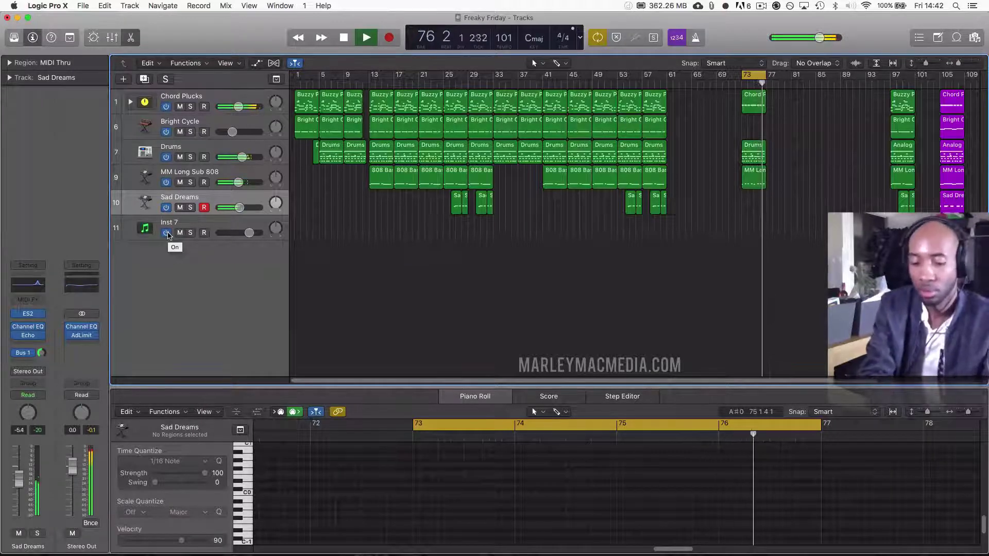
{"action": "key", "text": "space"}
{"action": "key", "text": "r"}
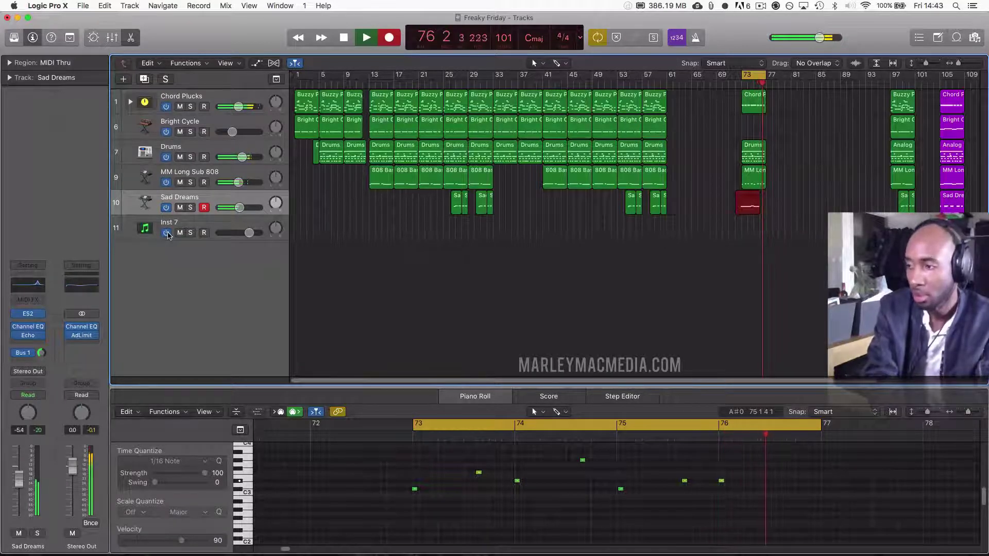
{"action": "key", "text": "space"}
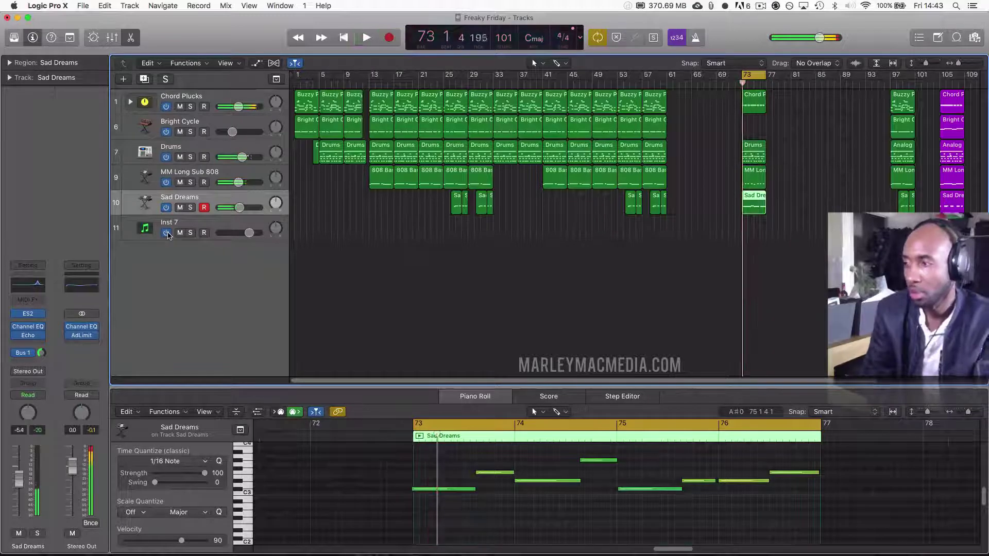
{"action": "key", "text": "space"}
{"action": "key", "text": "space"}
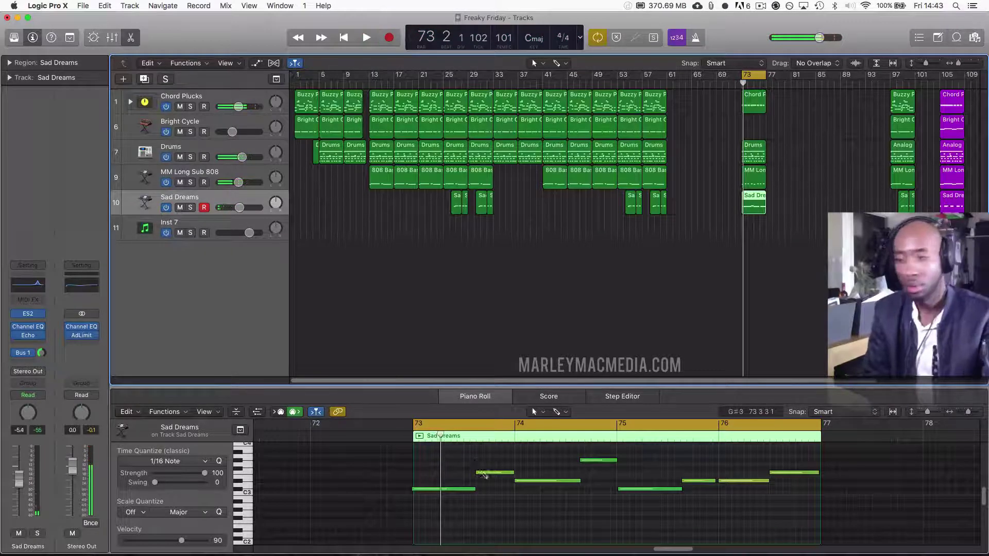
{"action": "key", "text": "super+a"}
{"action": "left_click", "coordinate": [422, 465]}
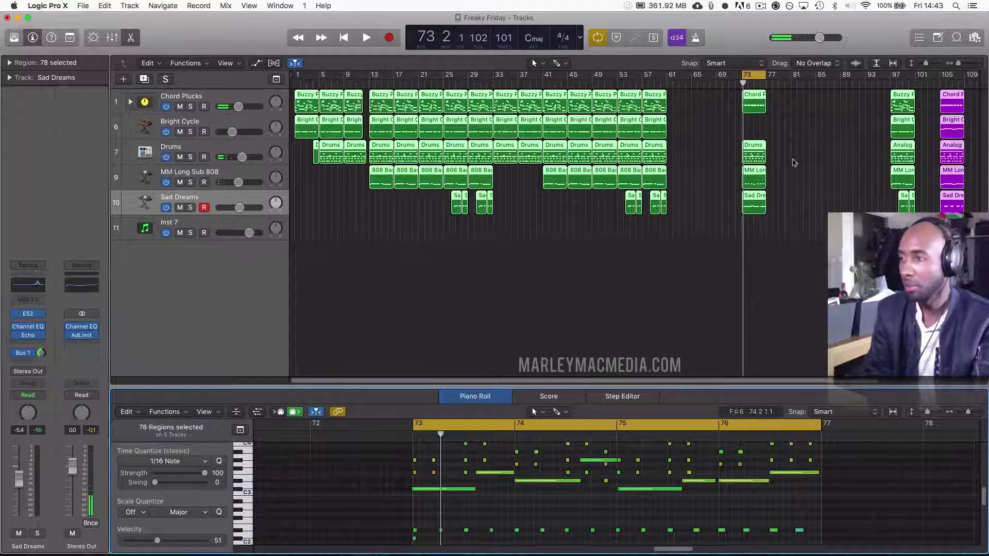
{"action": "double_click", "coordinate": [755, 198]}
{"action": "left_click", "coordinate": [782, 237]}
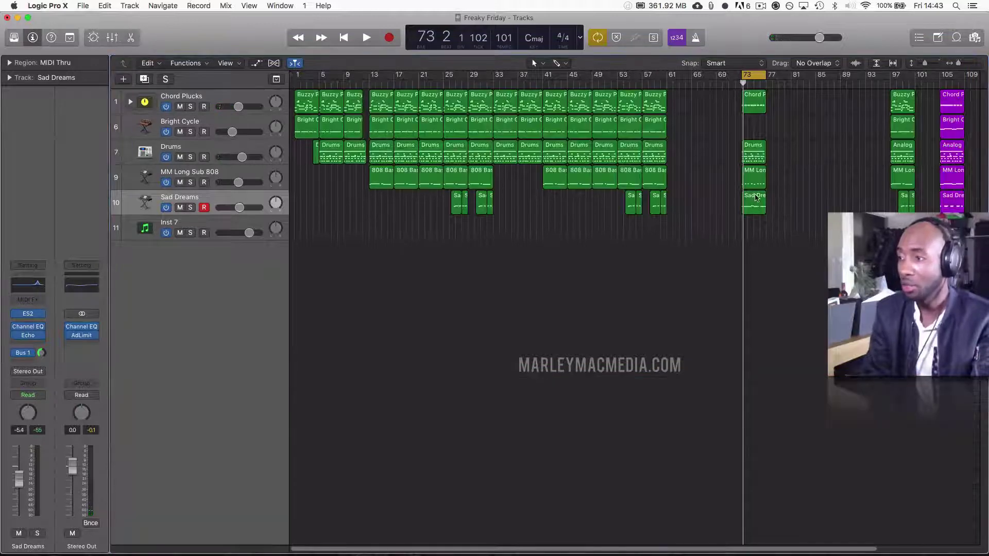
Step: Quantize all notes of the new Sad Dreams region at bar 73 to 1/16 notes
{"action": "double_click", "coordinate": [754, 204]}
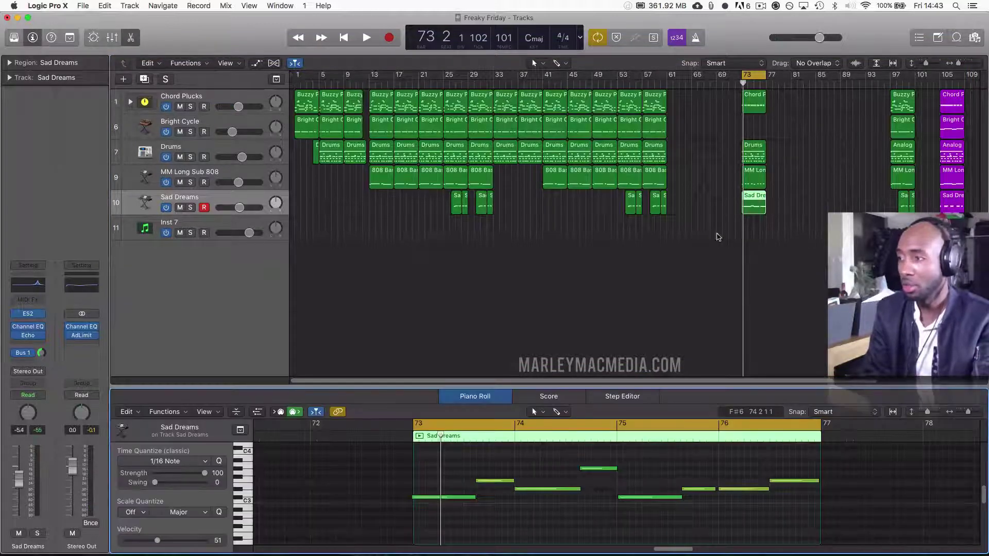
{"action": "left_click", "coordinate": [528, 475]}
{"action": "key", "text": "super+a"}
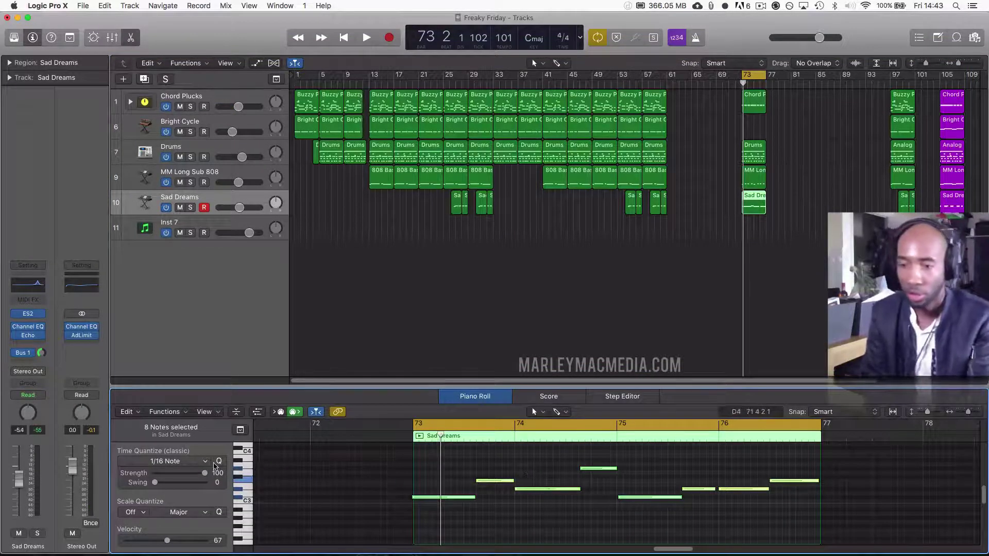
{"action": "left_click", "coordinate": [707, 461]}
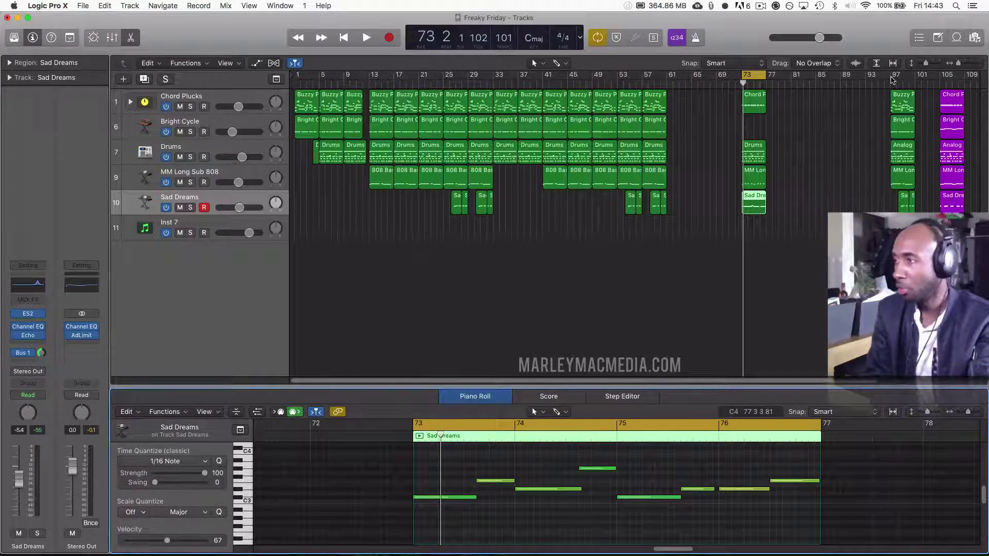
Step: Set the cycle range over the purple regions from bar 105 to 109 and play that section
{"action": "left_click_drag", "start_coordinate": [947, 76], "coordinate": [967, 77]}
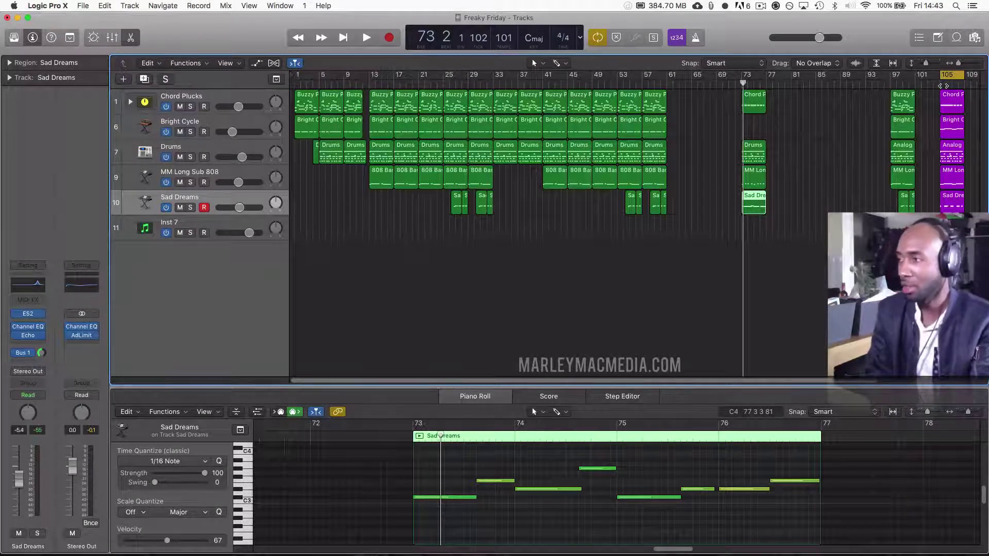
{"action": "key", "text": "space"}
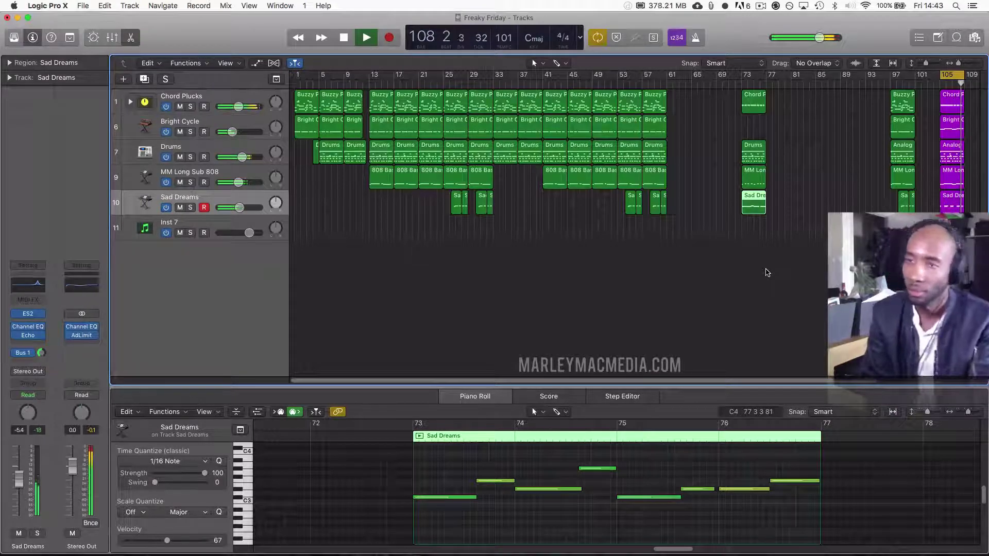
{"action": "key", "text": "space"}
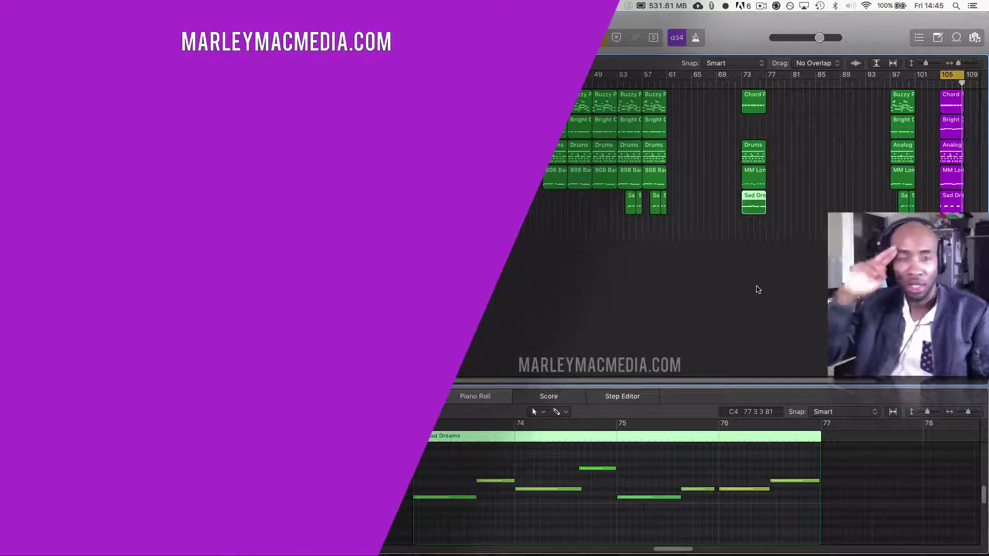
{"action": "key", "text": "space"}
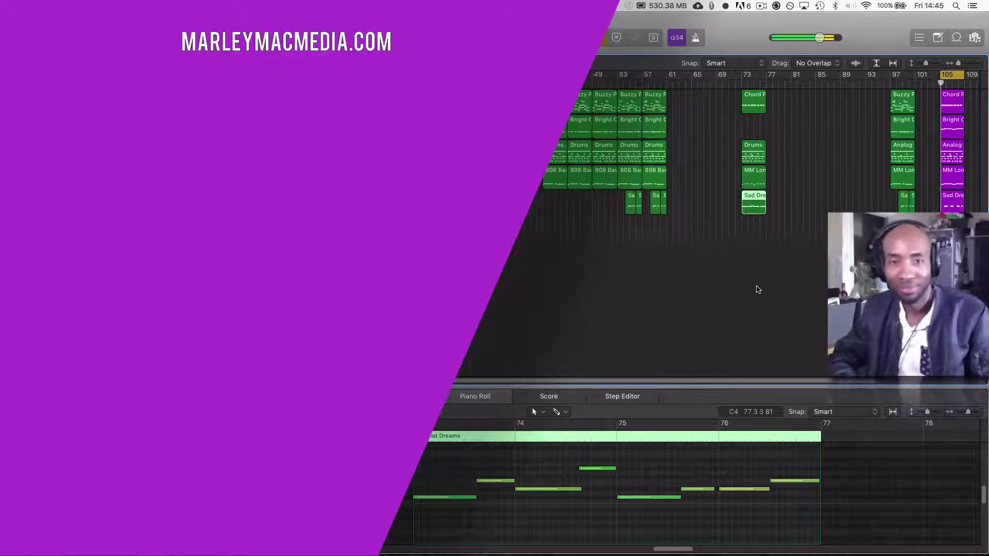